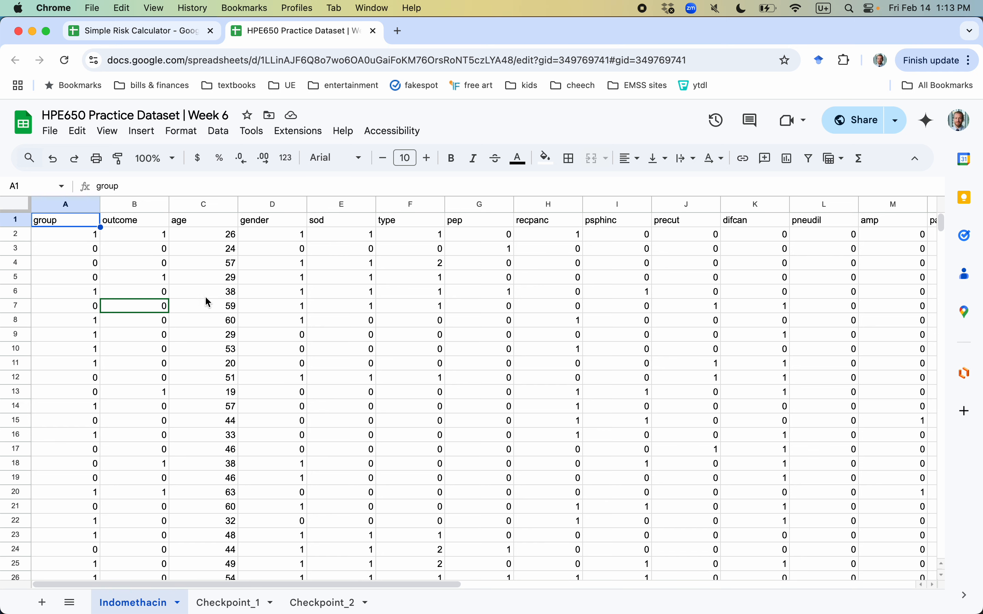
Step: Copy the entire dataset on the Indomethacin sheet, including the header row
click(161, 254)
key(super+a)
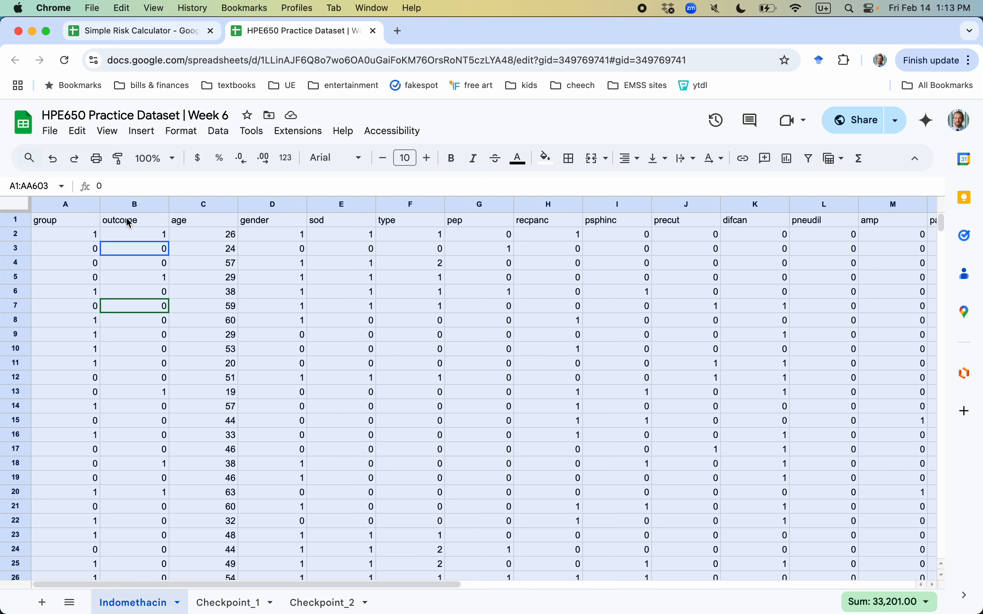
Step: Examine the dataset's variable headers, from group, outcome, age and gender across to the remaining columns
click(79, 227)
click(118, 228)
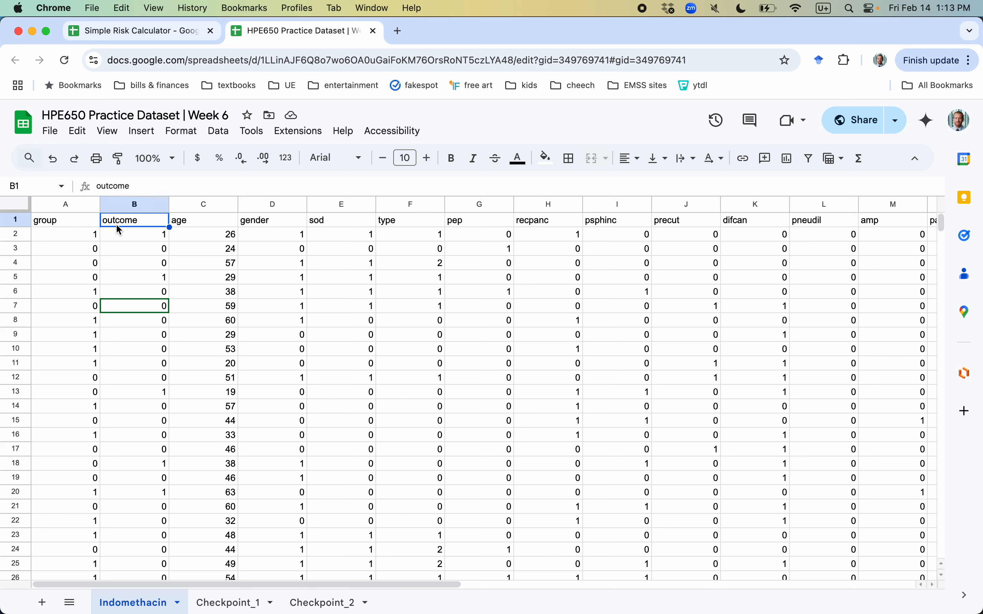
click(200, 224)
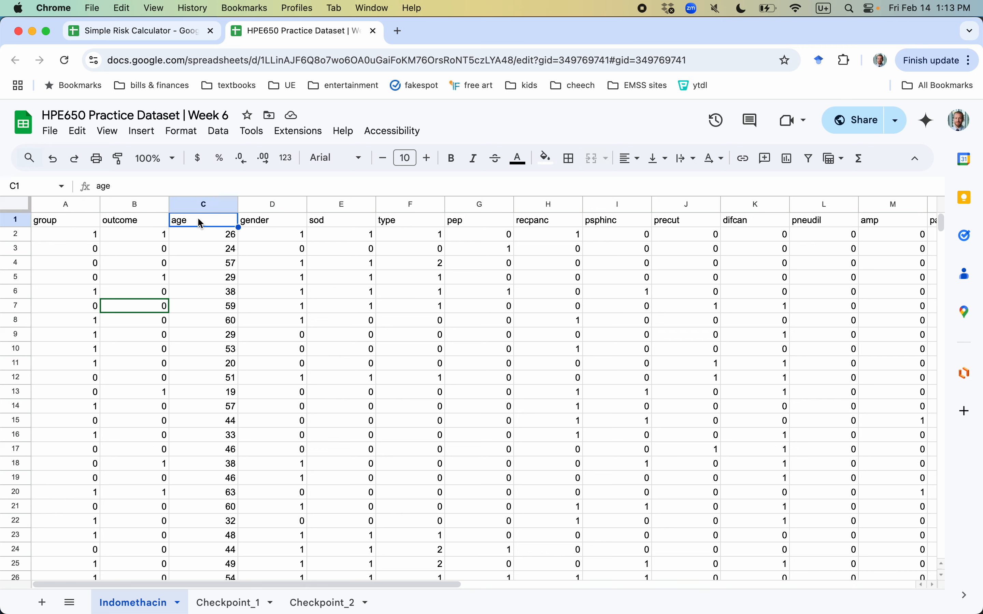
key(Tab)
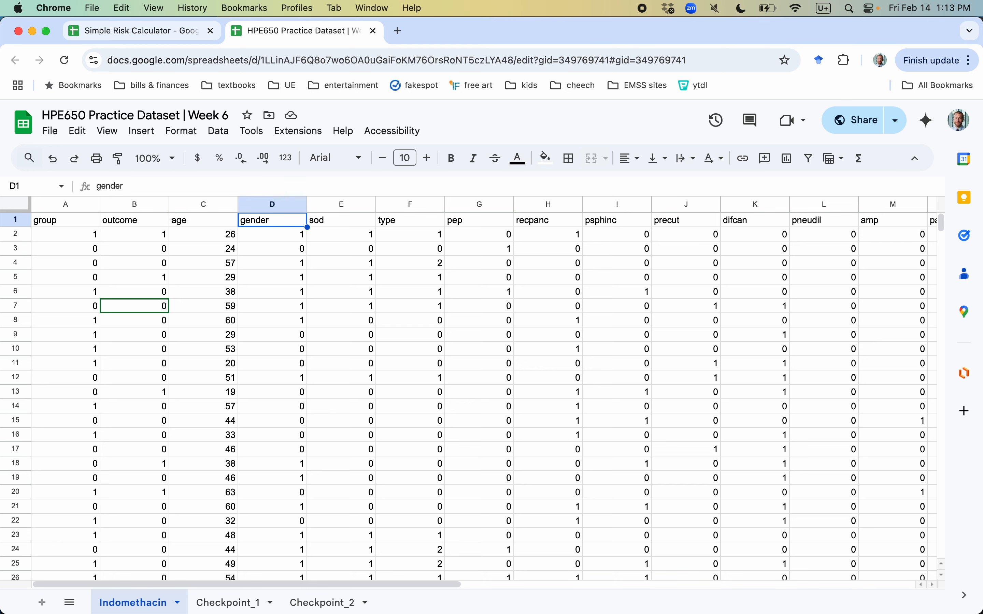
scroll(615, 219, right, 5)
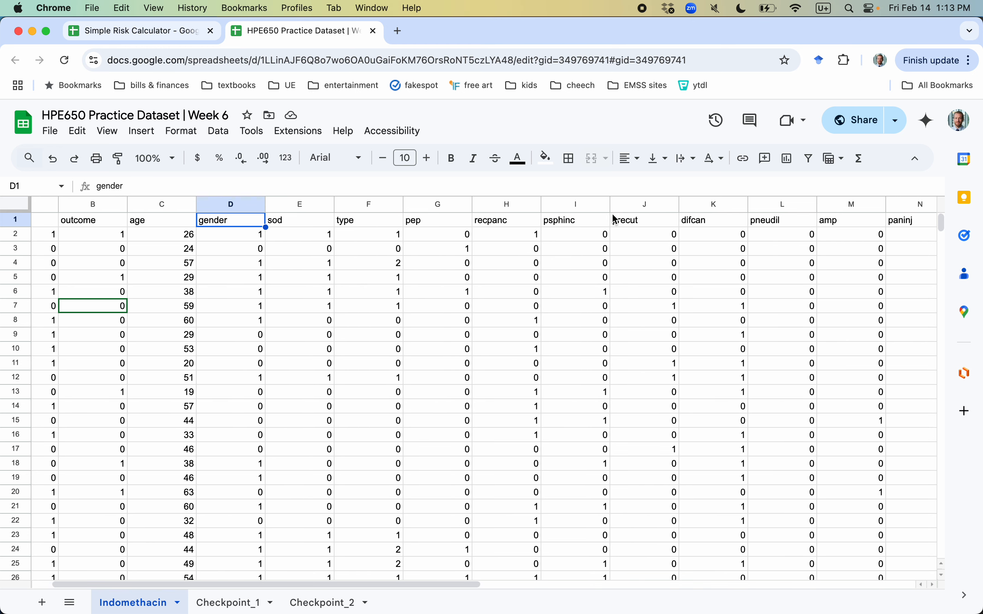
scroll(615, 220, right, 5)
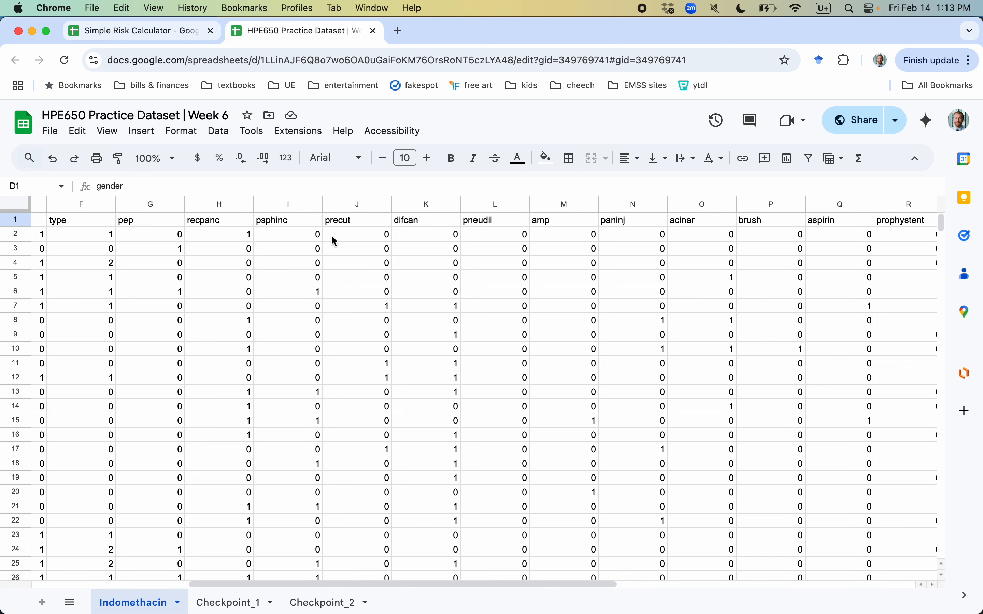
scroll(331, 234, left, 8)
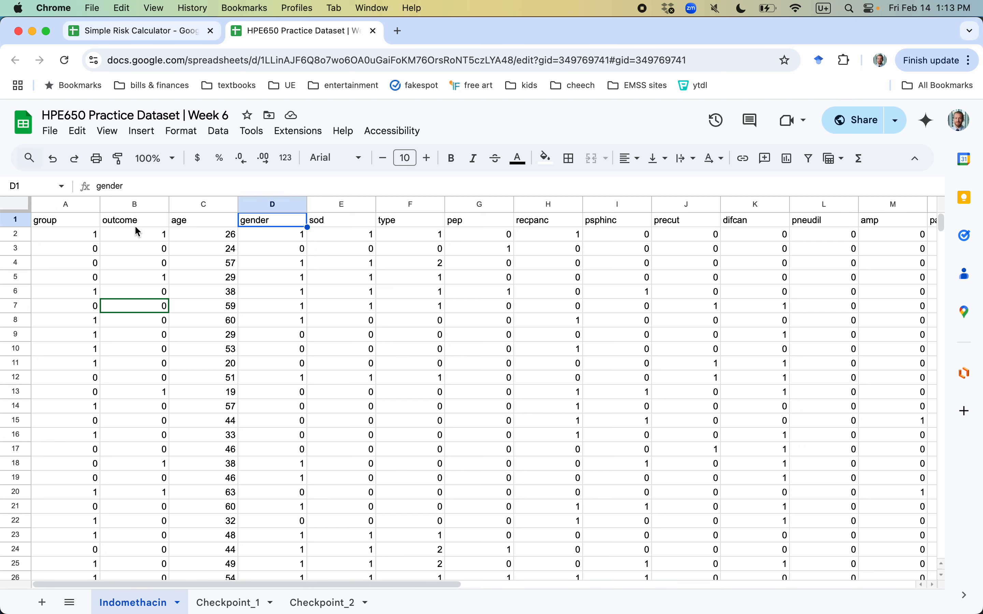
Step: Switch to SPSS Statistics and paste the copied dataset with variable names, starting at the first cell of the empty data grid
key(super+Tab)
key(super+Tab)
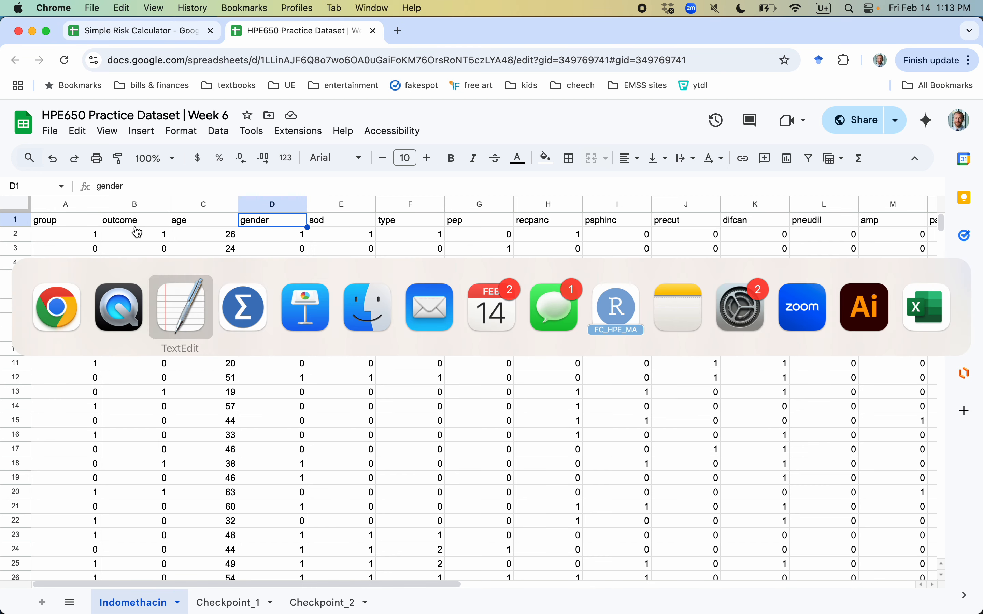
key(super+Tab)
click(80, 124)
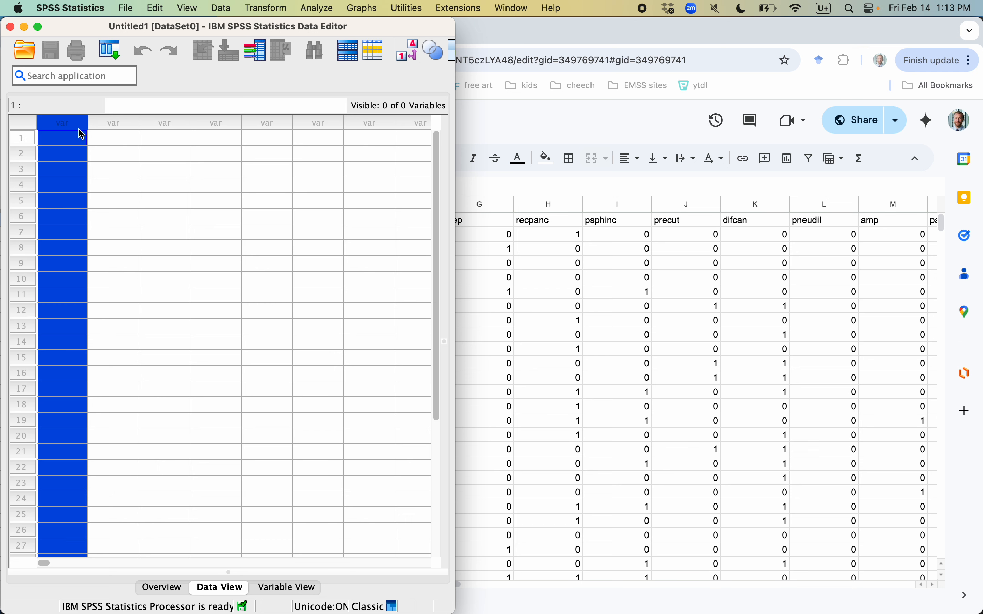
click(76, 139)
right_click(74, 137)
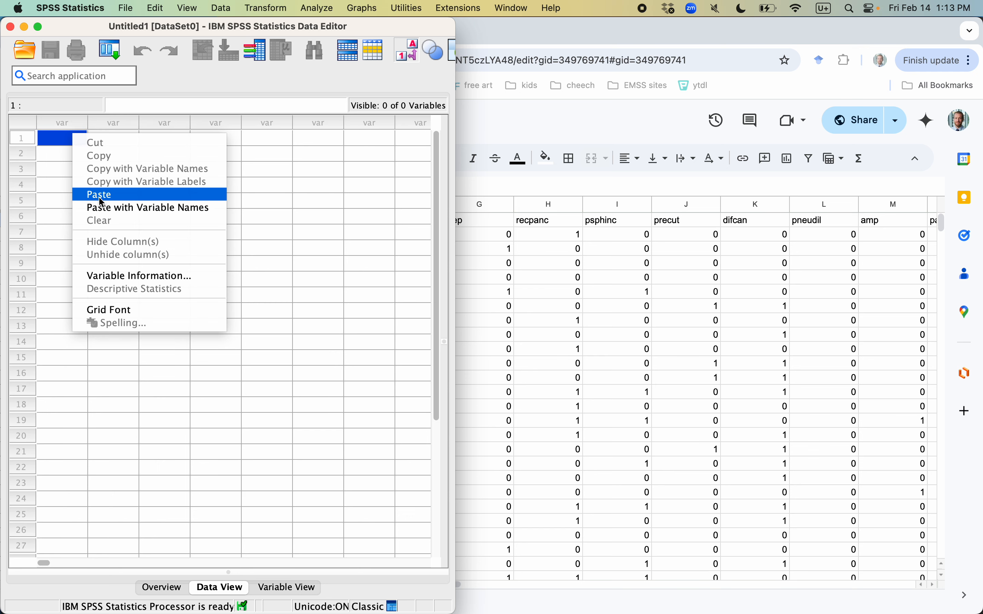
click(102, 209)
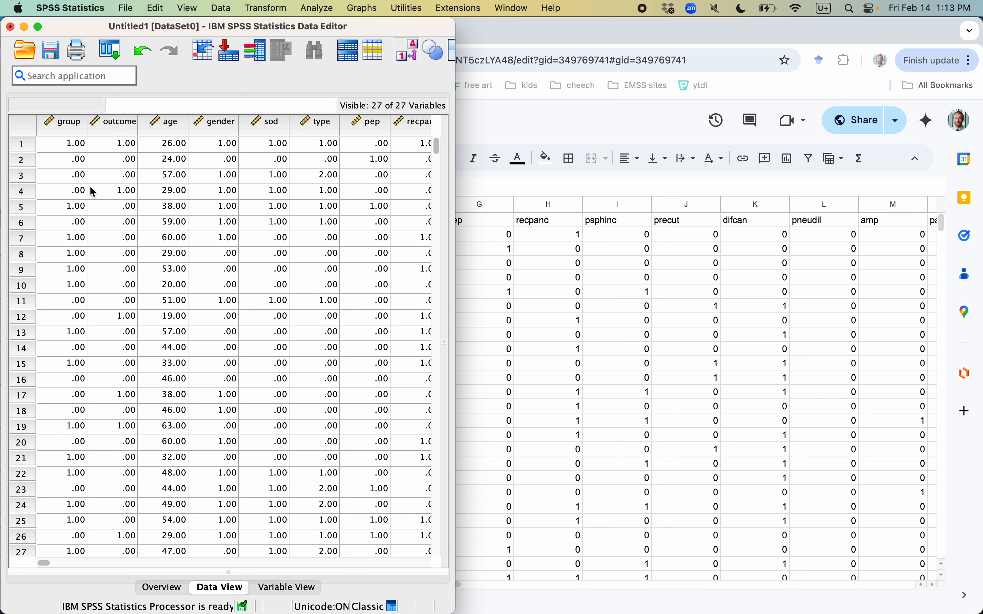
Step: Start the value labels of the group variable by labelling value 0 as placebo
click(268, 586)
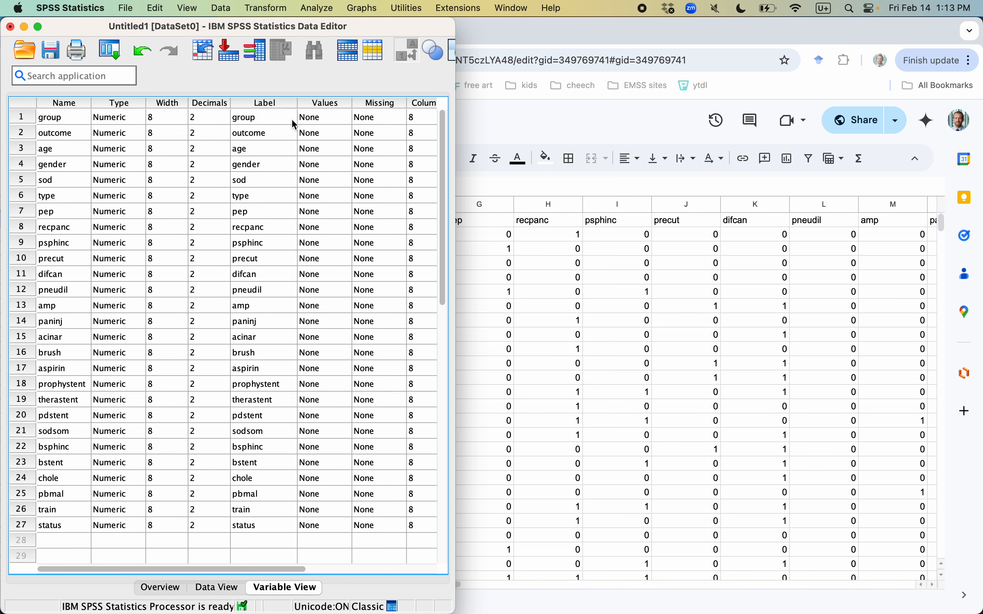
click(312, 118)
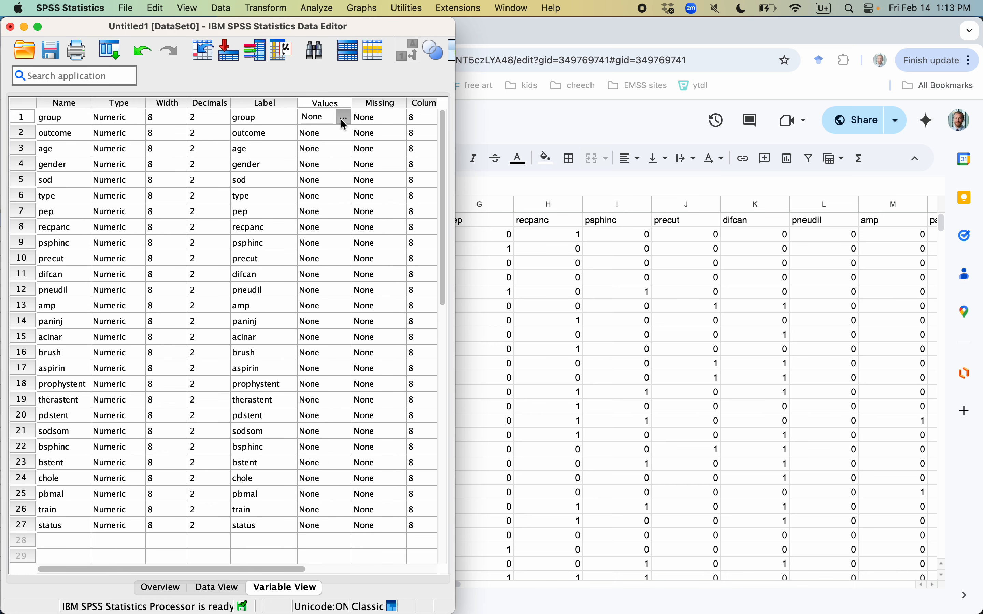
click(340, 118)
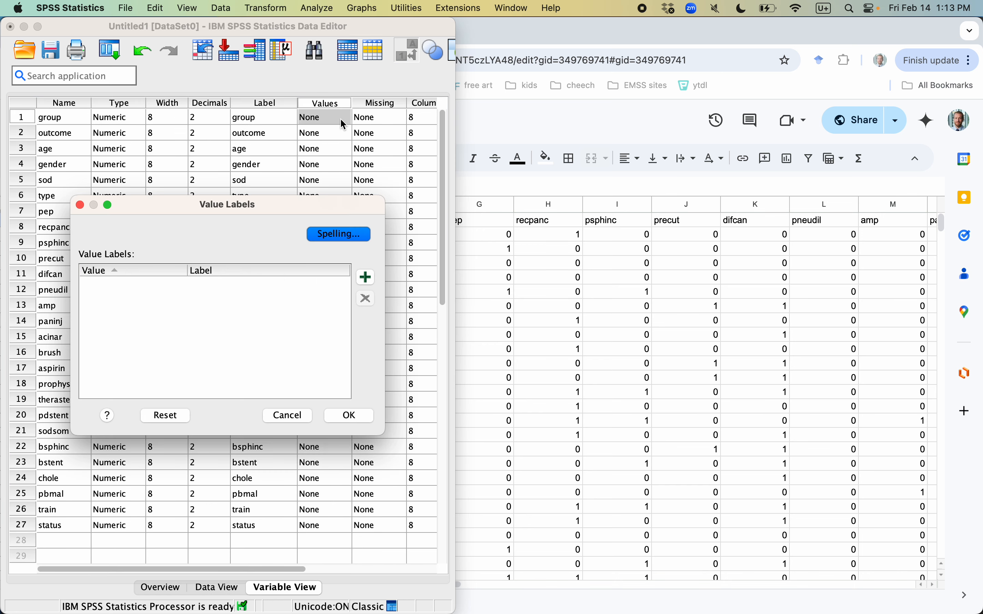
click(366, 277)
click(182, 280)
text(0)
click(207, 285)
text(placebo)
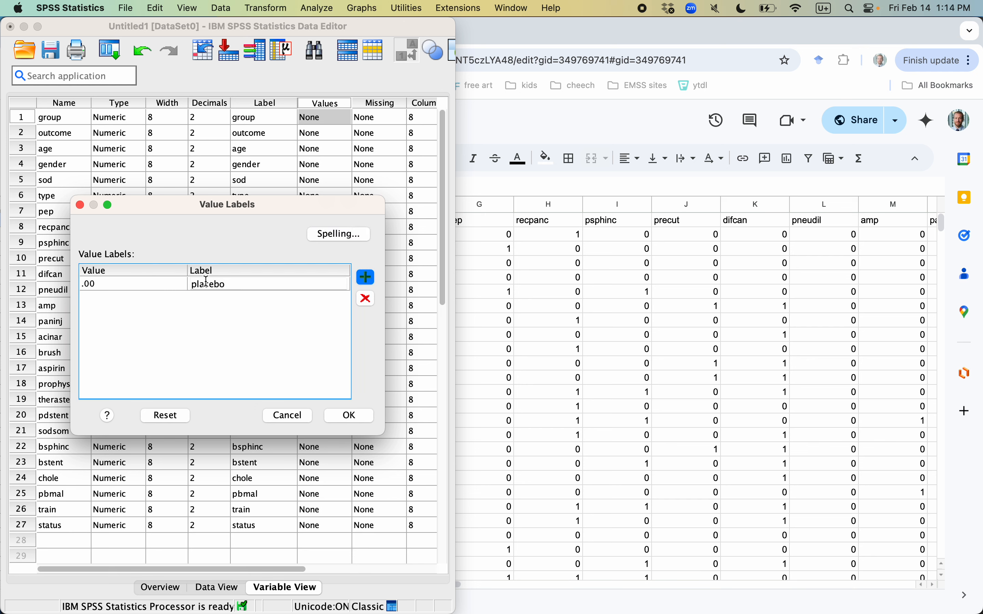
Step: Label value 1 of the group variable as indomethacin and apply its value labels
click(365, 278)
click(180, 300)
text(1)
click(212, 300)
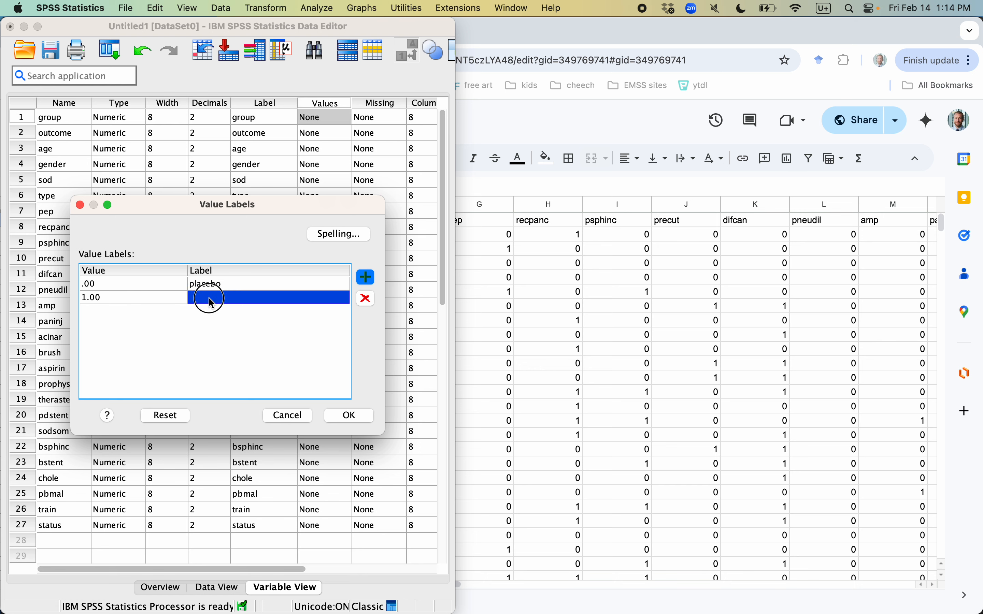
text(indomethacin)
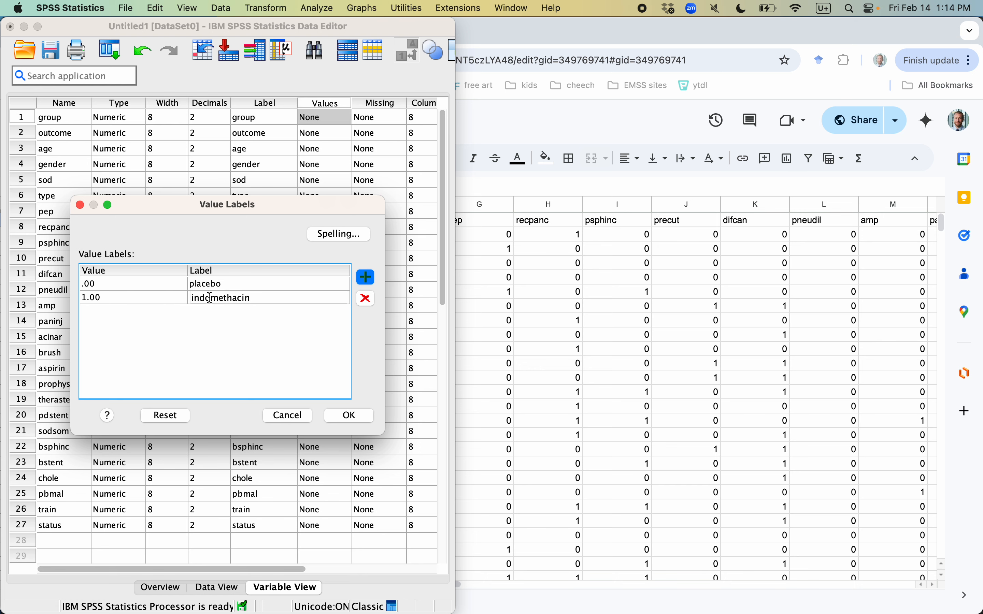
click(345, 414)
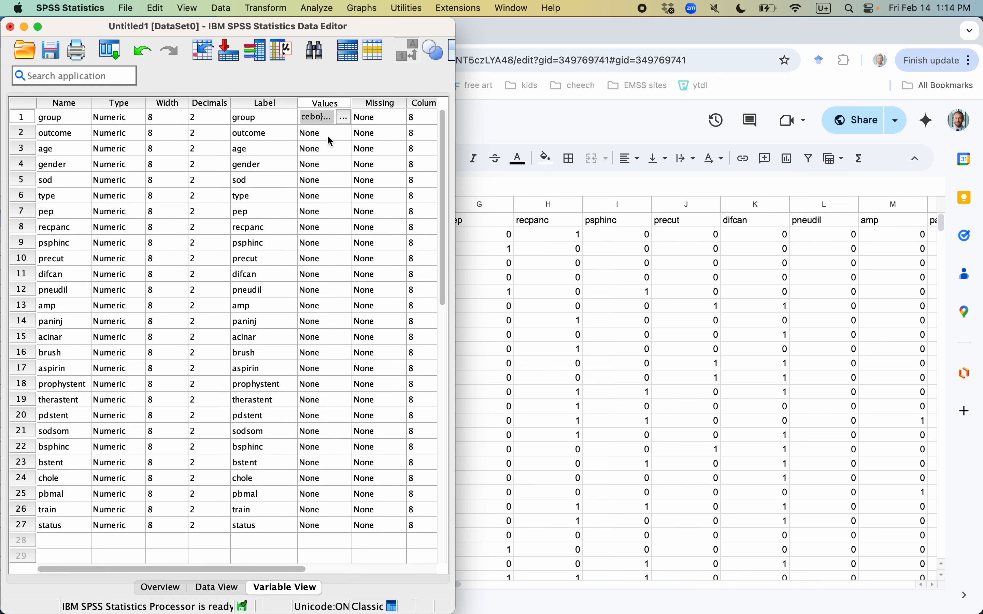
Step: Assign value labels to the outcome variable: 0 as no_panc and 1 as panc
click(330, 136)
click(344, 133)
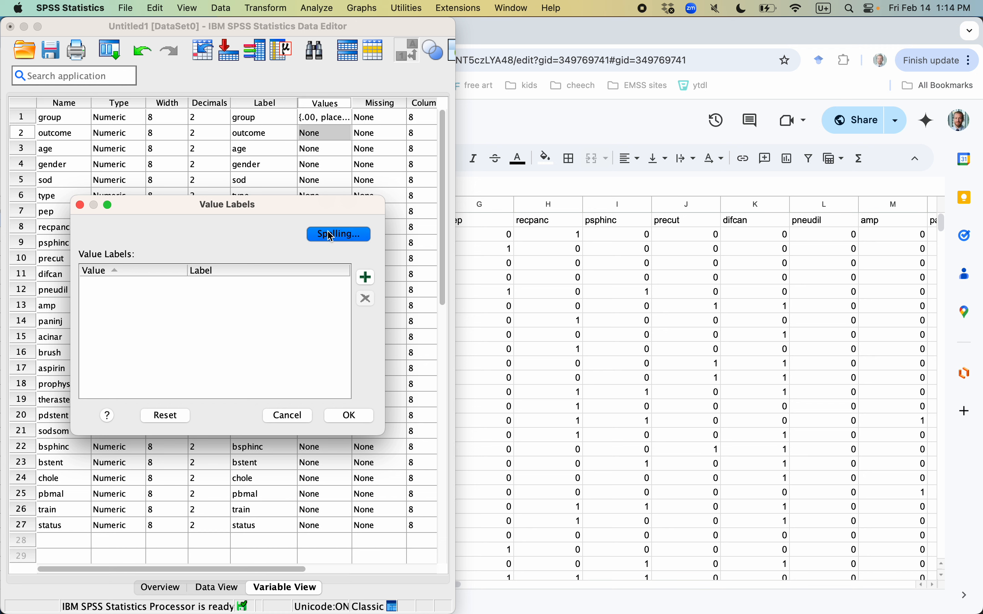
click(365, 277)
click(172, 286)
click(211, 287)
text(no_panc)
click(366, 278)
click(172, 298)
text(1)
click(211, 298)
text(panc)
click(348, 415)
Step: Set up a binary logistic regression with outcome as the dependent variable and group as the Block 1 covariate
click(216, 588)
click(317, 8)
click(512, 278)
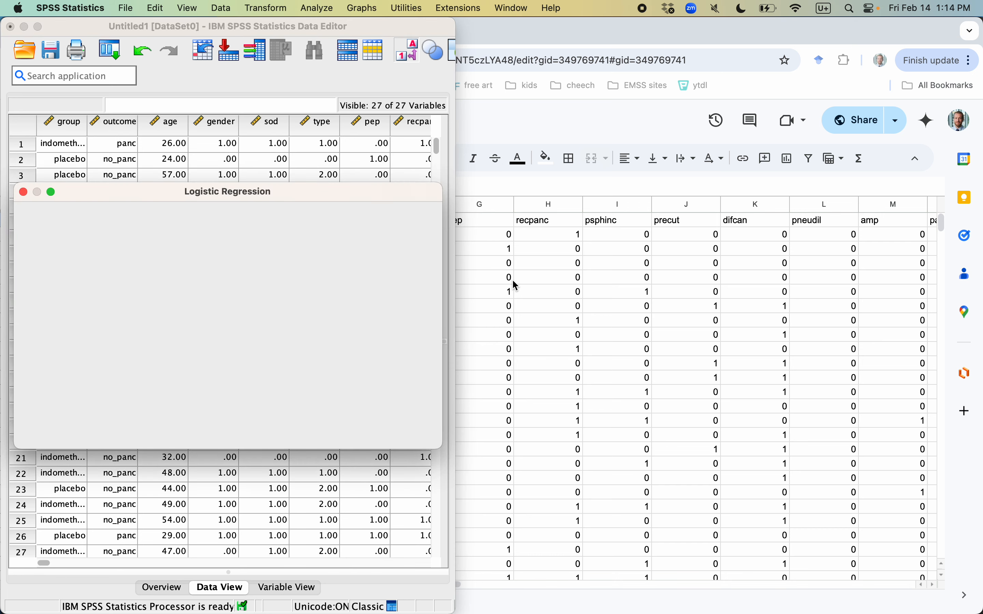
drag(318, 194, 747, 92)
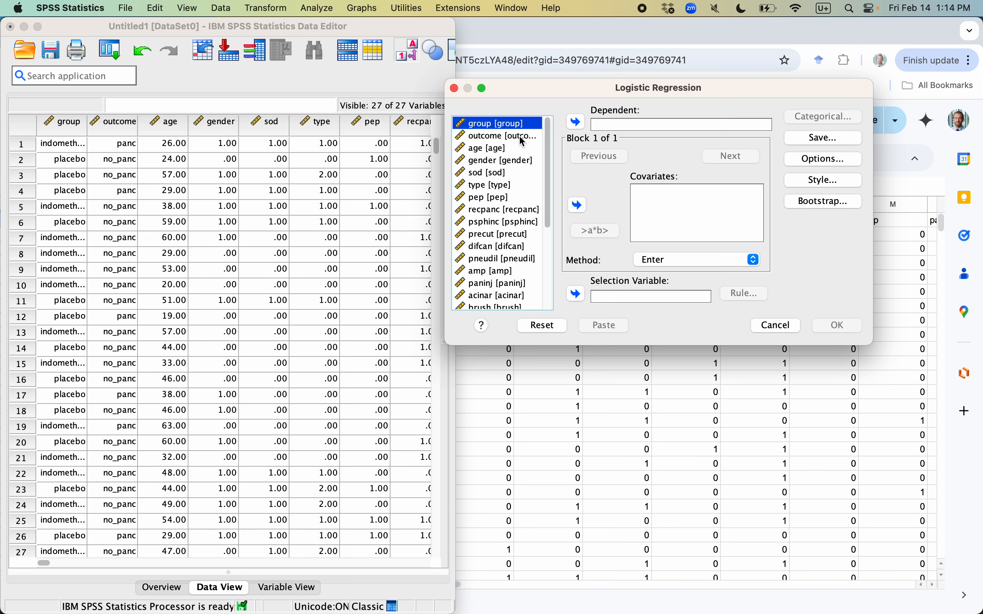
click(502, 137)
click(577, 122)
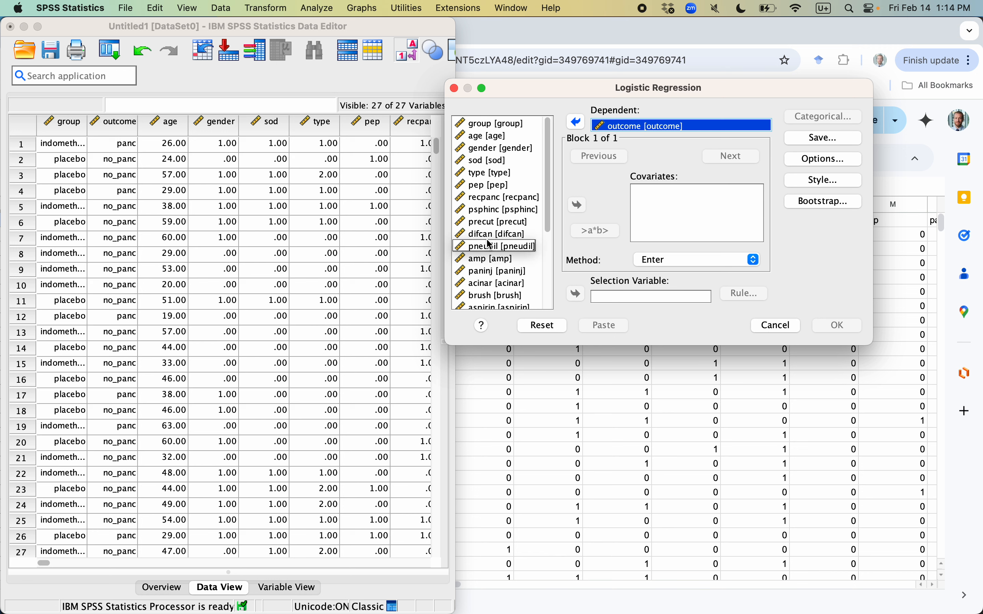
click(479, 124)
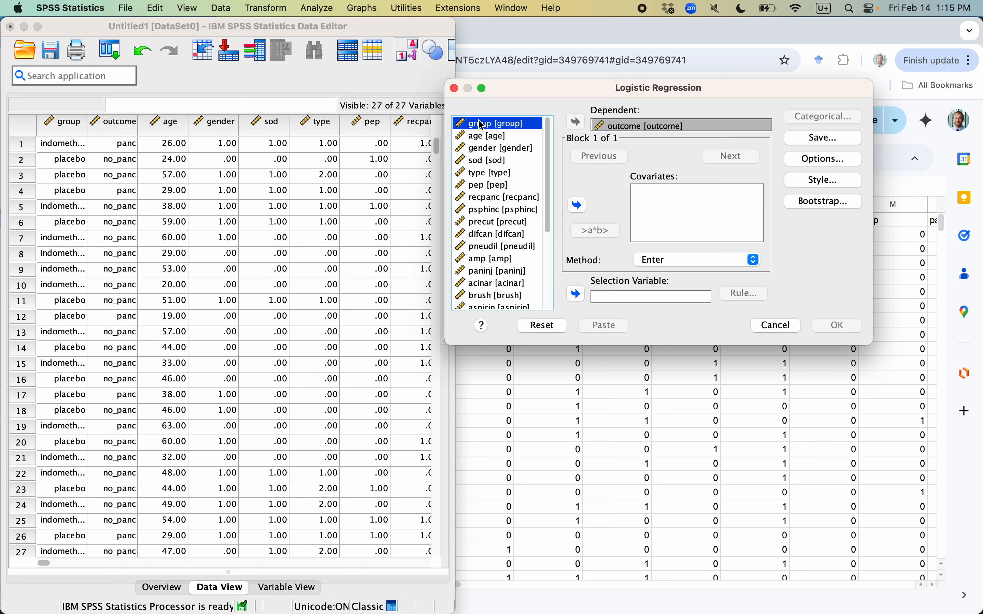
click(578, 205)
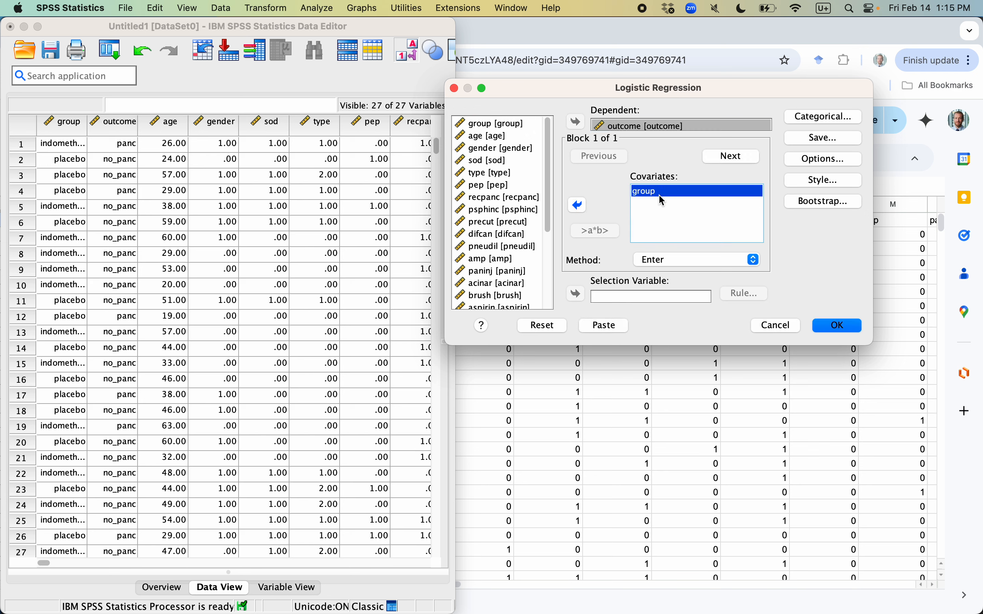
Step: Create a second covariate block with all the listed variables, and check it against Block 1
click(737, 159)
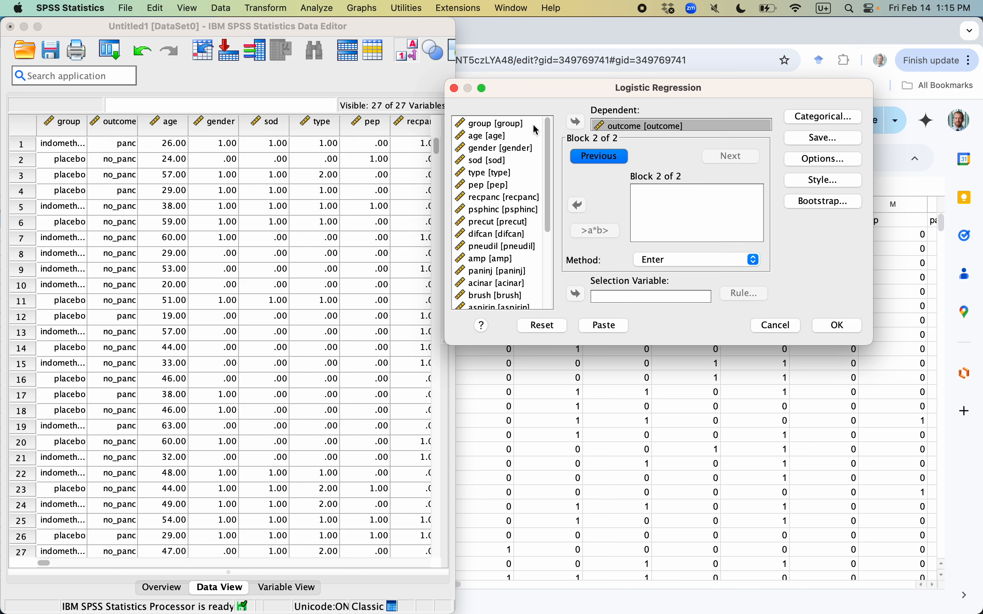
click(515, 124)
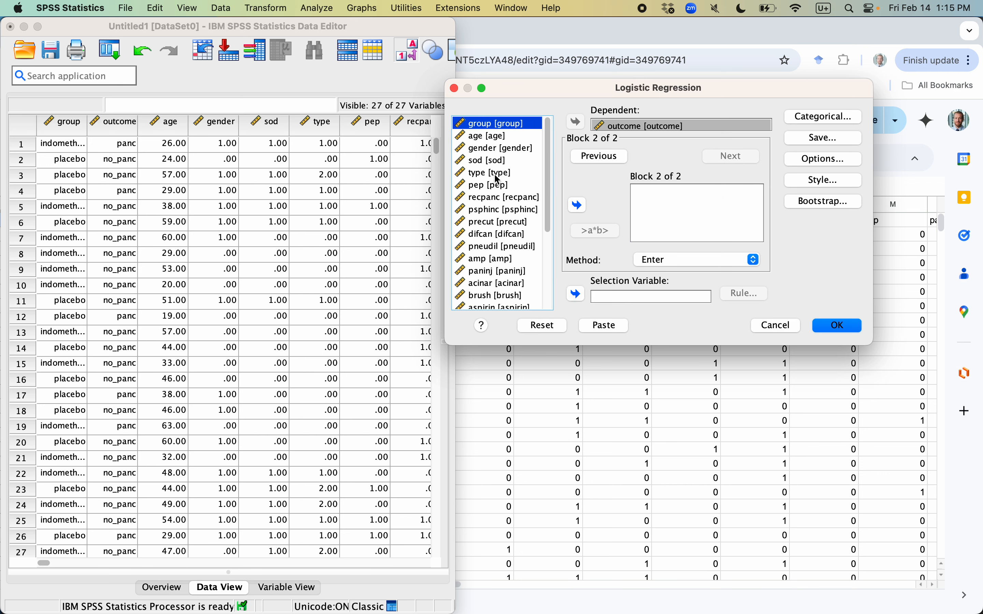
key(super+a)
mouse_move(549, 194)
mouse_down()
mouse_move(549, 280)
mouse_move(549, 189)
mouse_up()
click(578, 205)
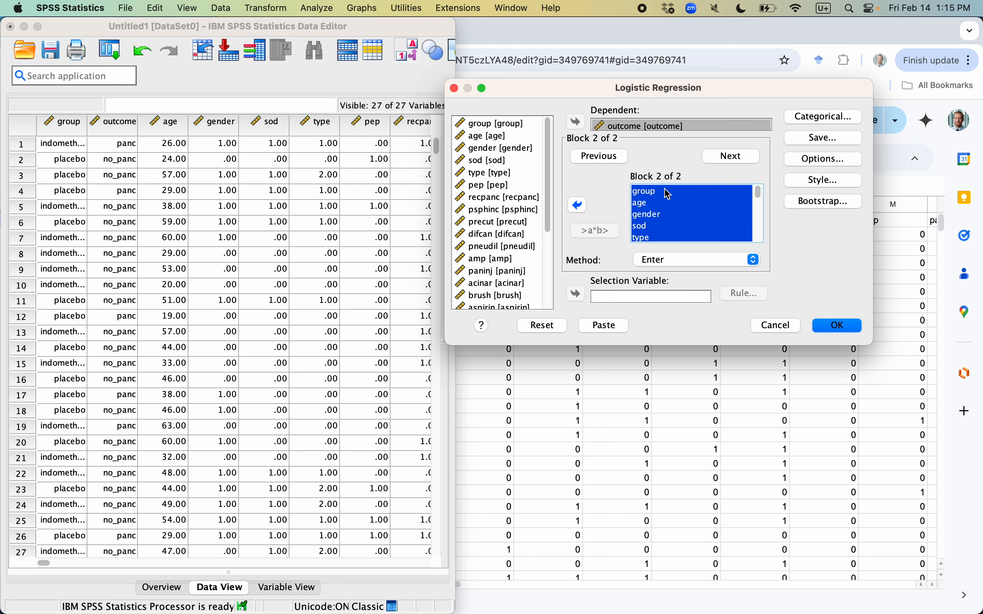
click(616, 157)
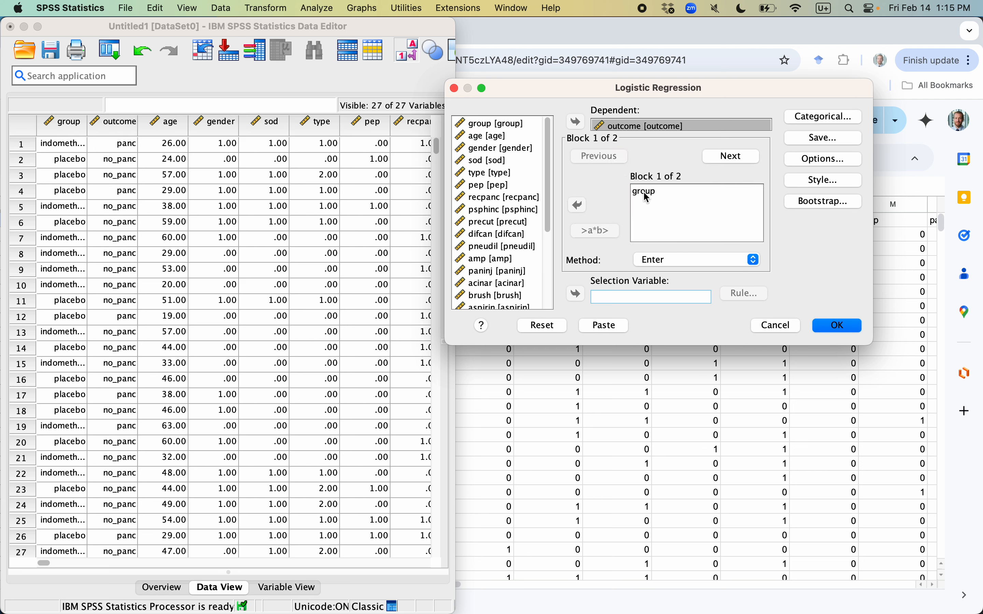
click(726, 158)
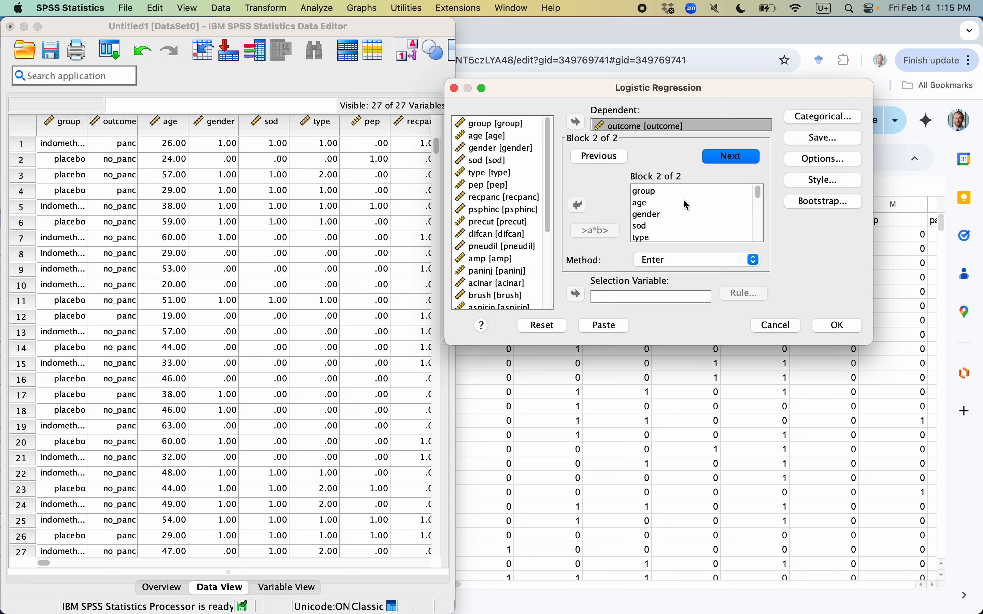
Step: Define group as a categorical covariate with the Indicator contrast and the first category as reference
click(819, 117)
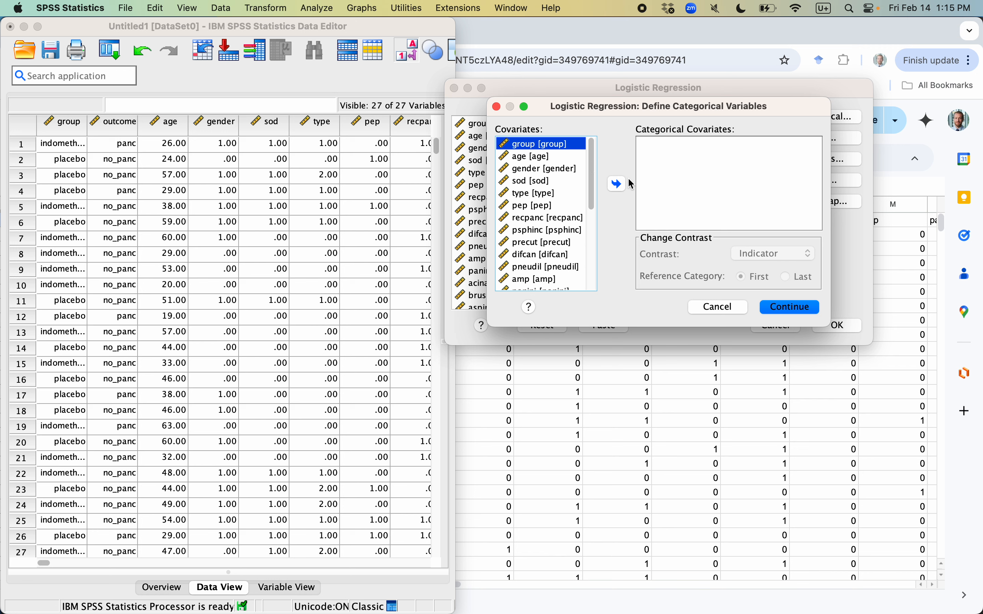
click(616, 184)
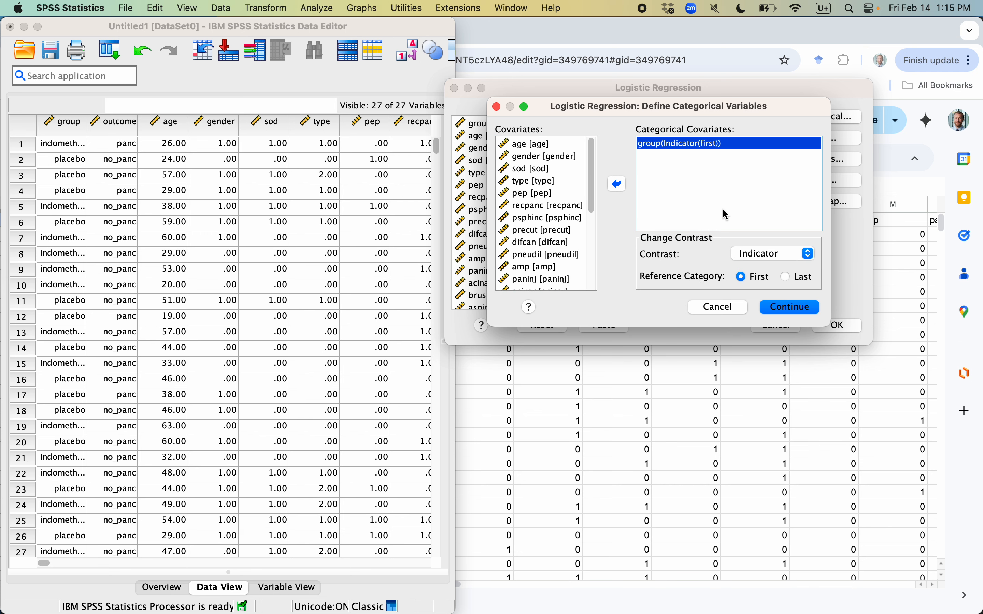
click(790, 307)
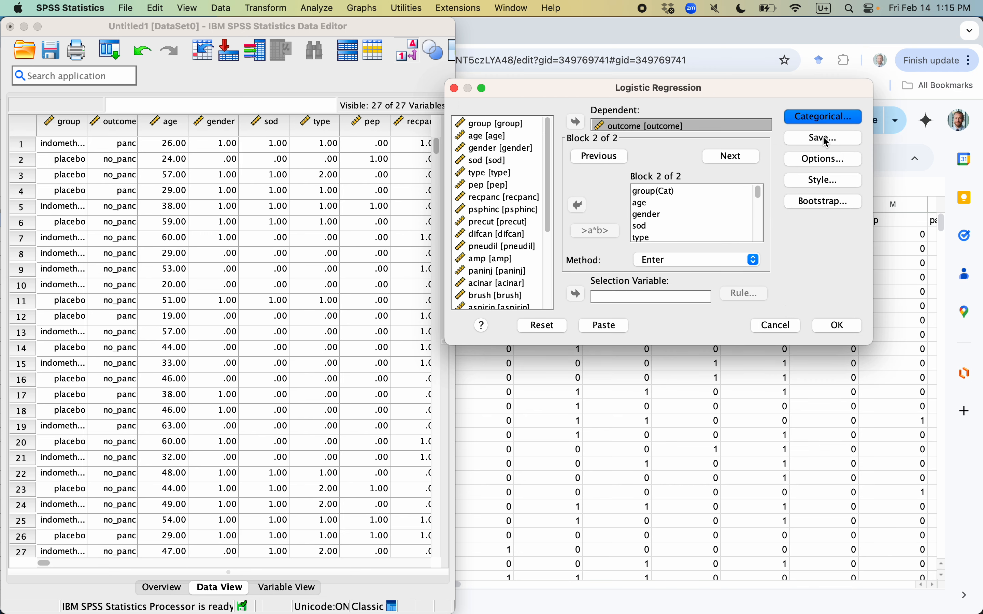
click(827, 142)
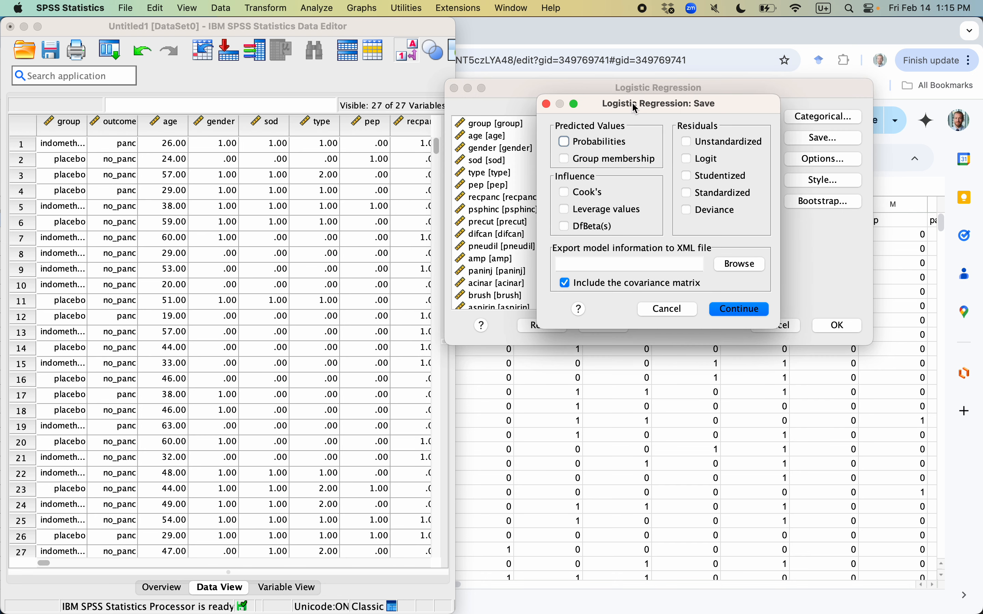
click(565, 141)
click(564, 160)
click(566, 143)
click(564, 158)
click(735, 311)
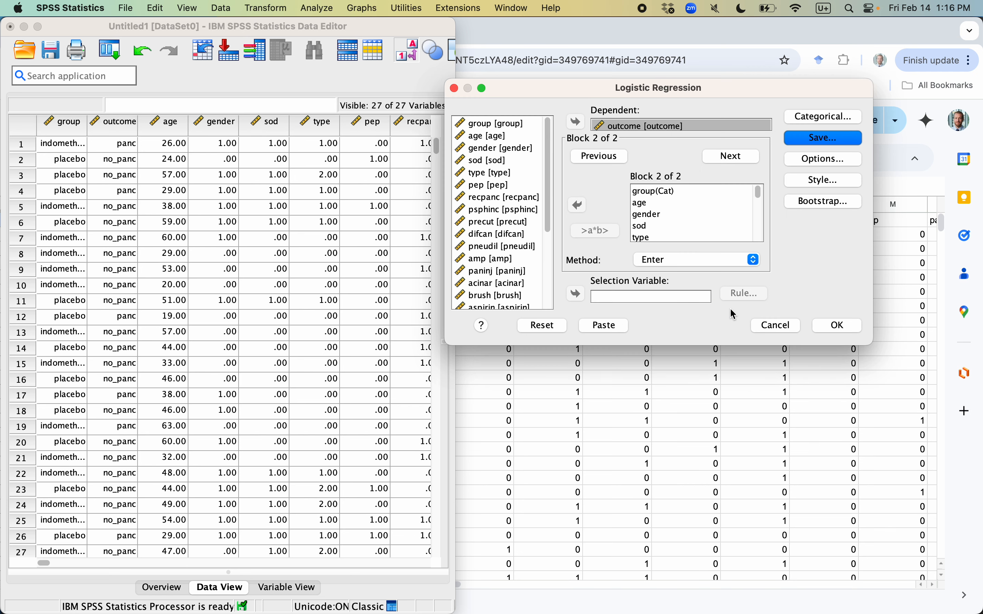
Step: Enable the 95% confidence interval for exp(B) in the logistic regression options and run the analysis
click(807, 159)
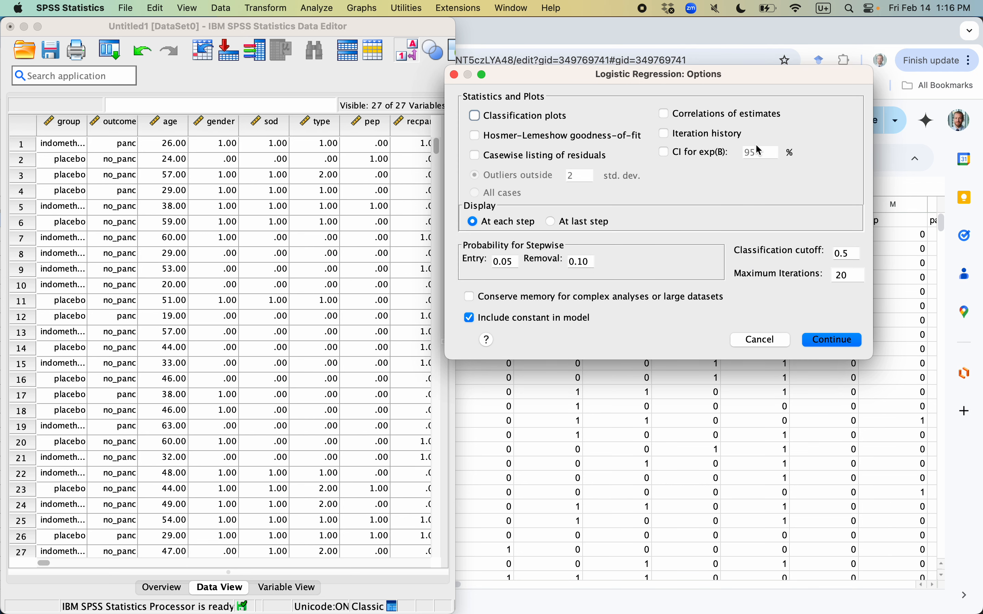
click(666, 153)
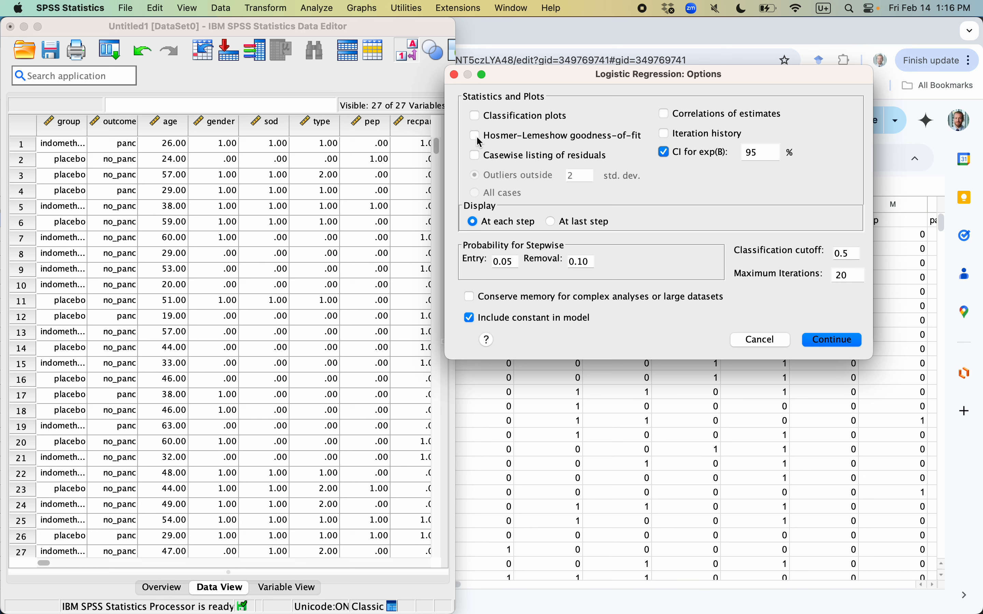
click(832, 341)
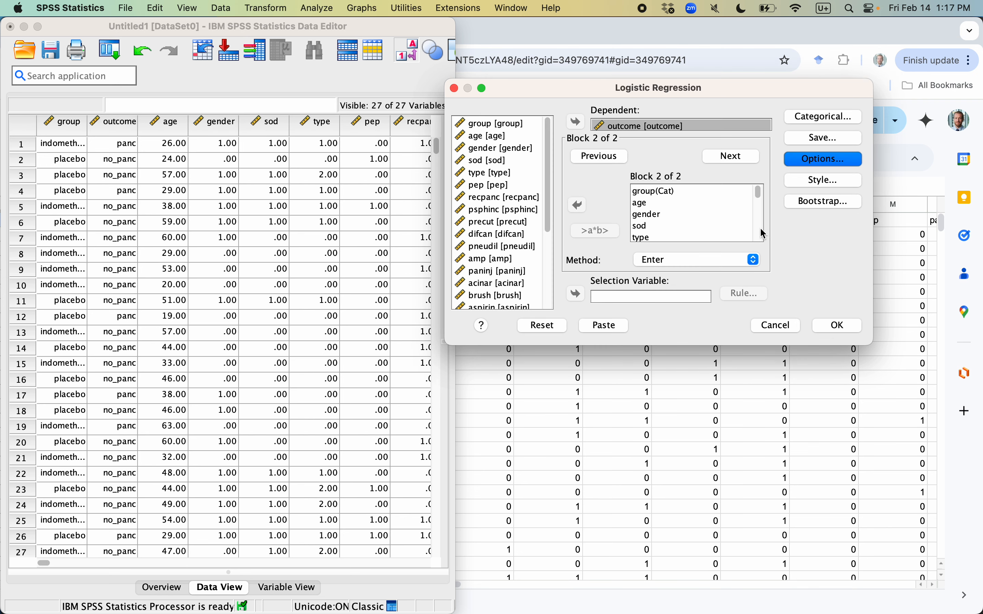
click(829, 327)
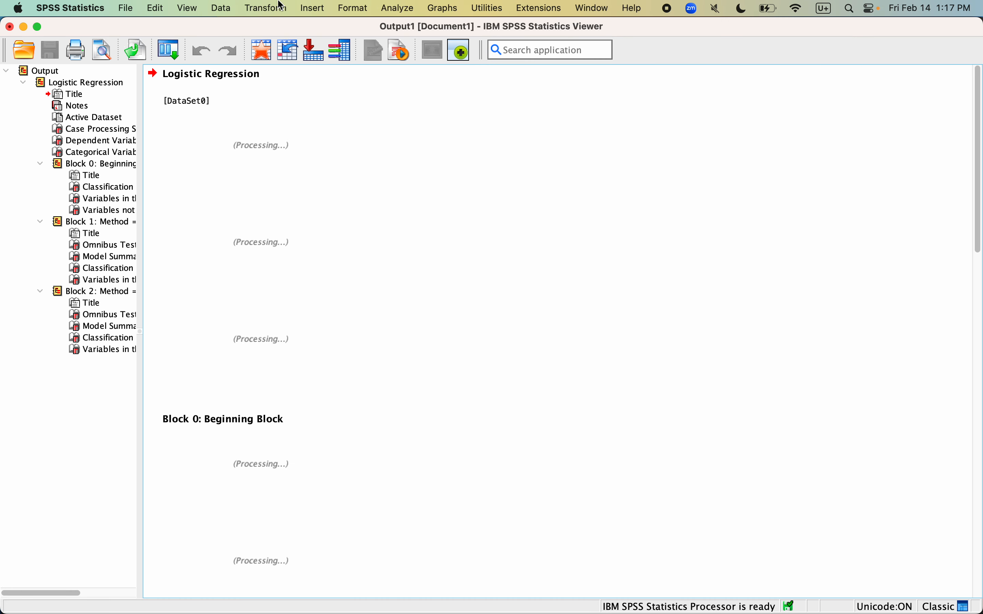
Step: Examine the logistic regression output from the case summary through the Block 1 Variables in the Equation table
click(190, 159)
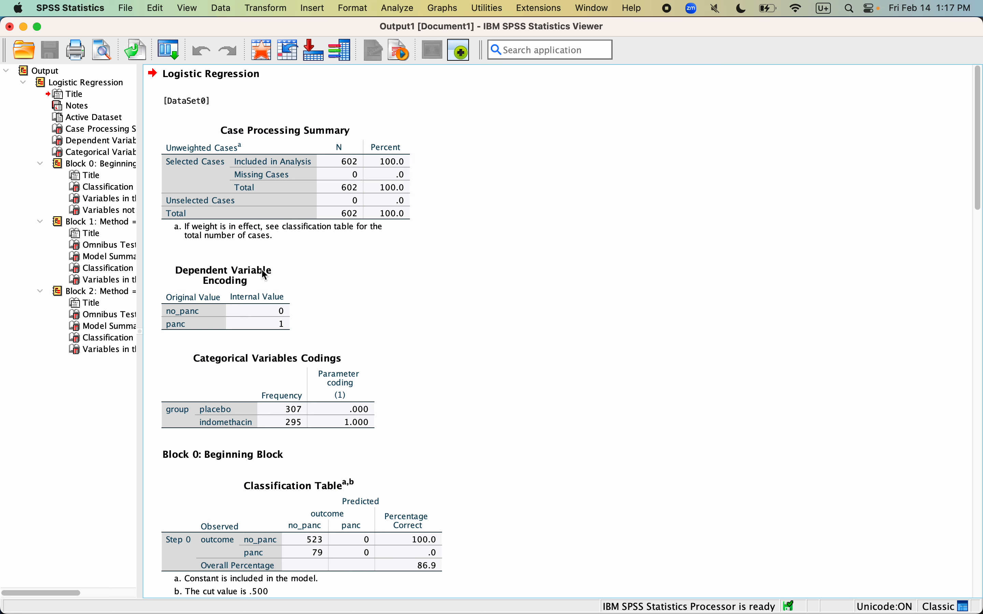
scroll(454, 313, down, 5)
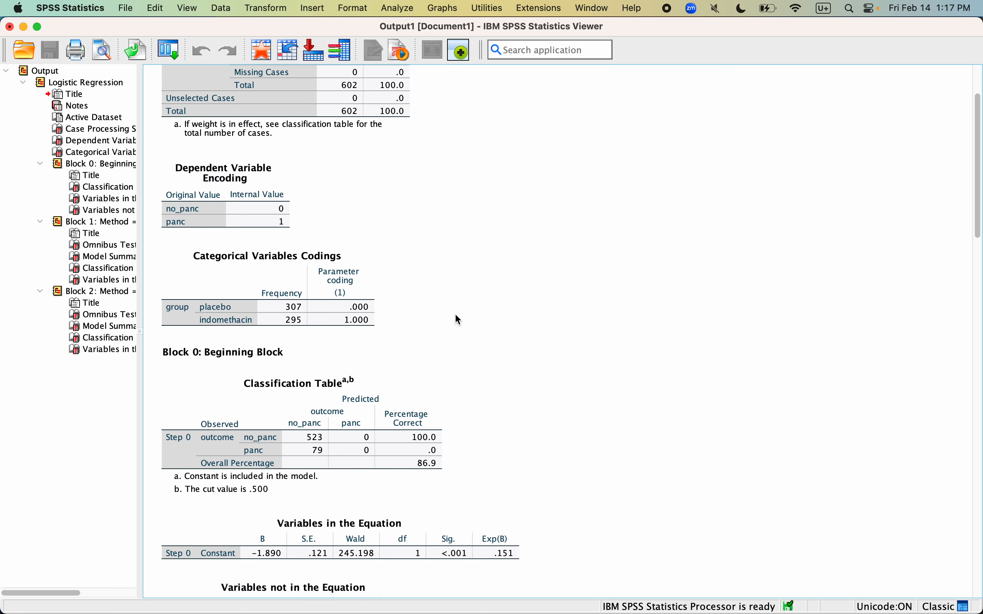
scroll(412, 294, down, 10)
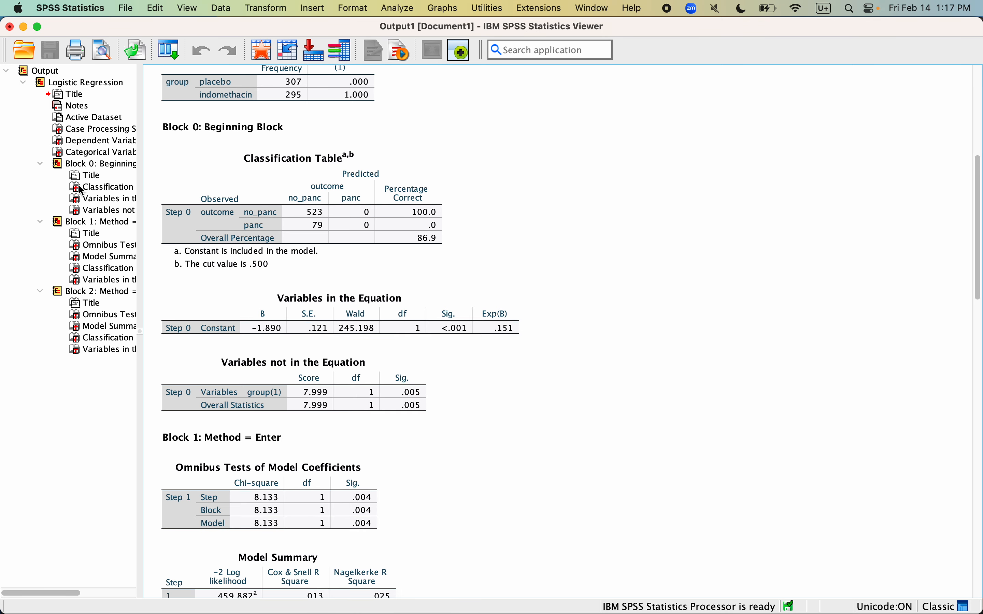
click(77, 163)
click(77, 163)
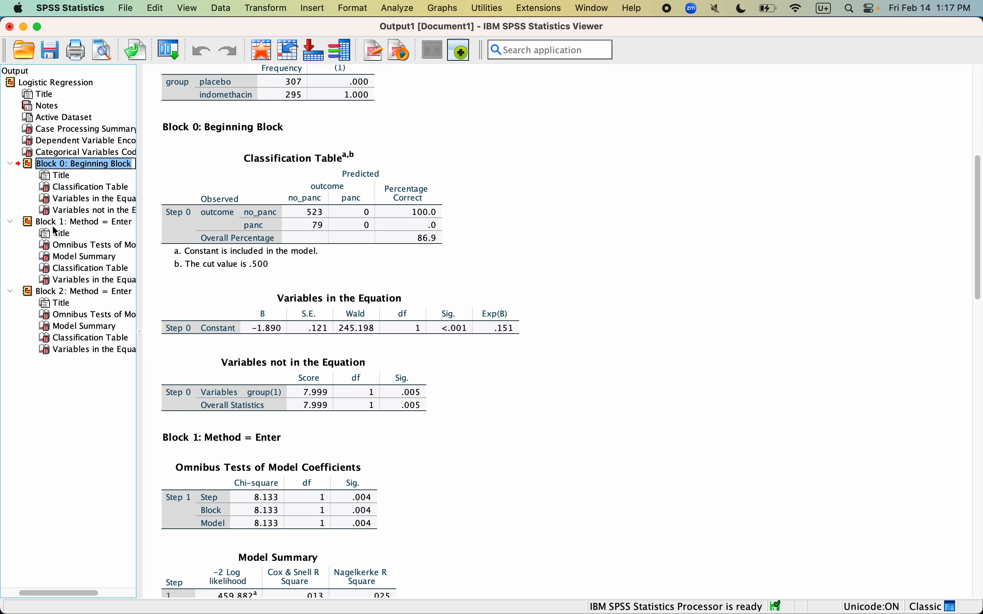
click(40, 222)
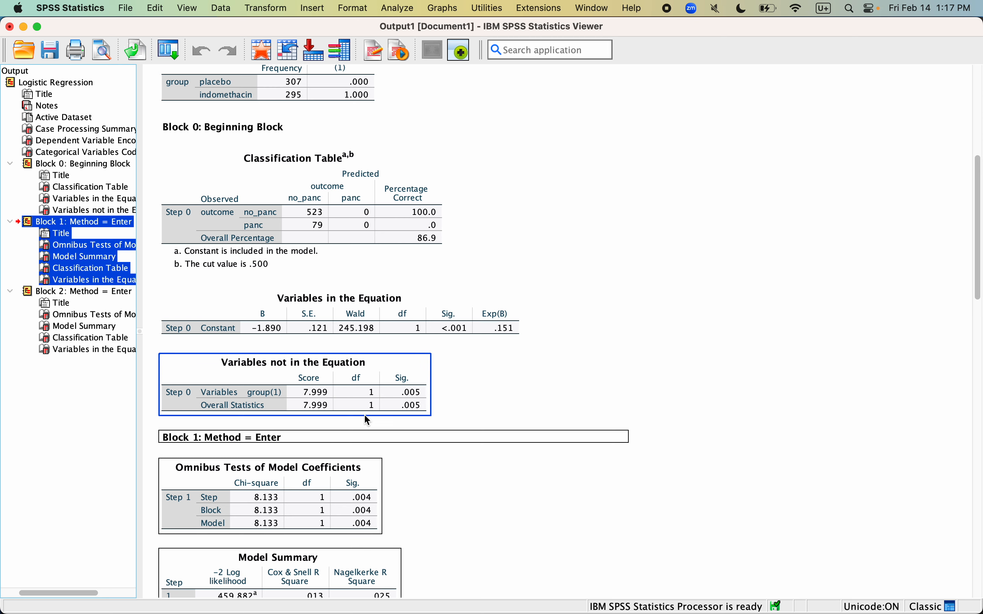
scroll(365, 418, down, 10)
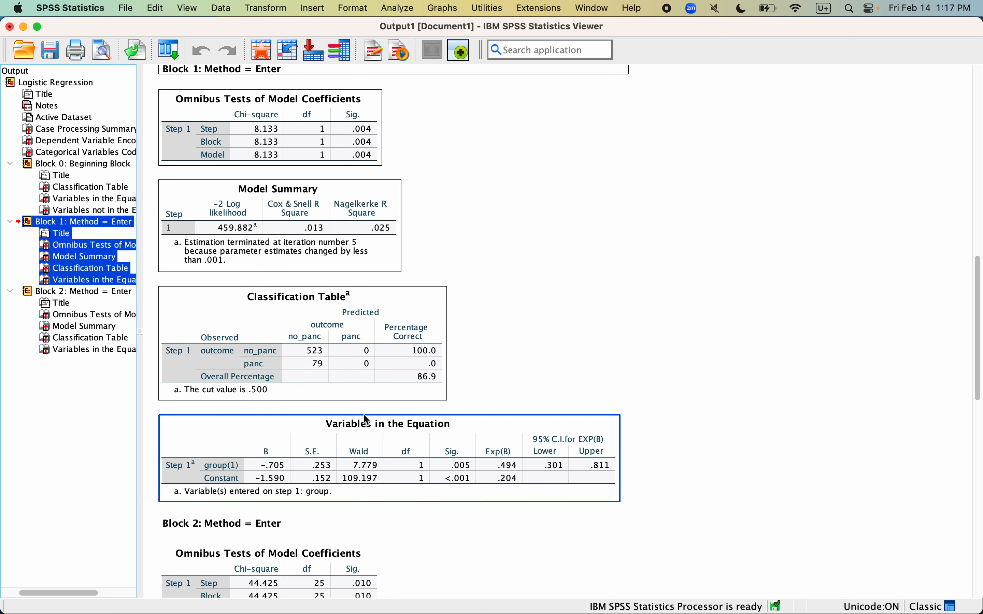
scroll(365, 418, down, 3)
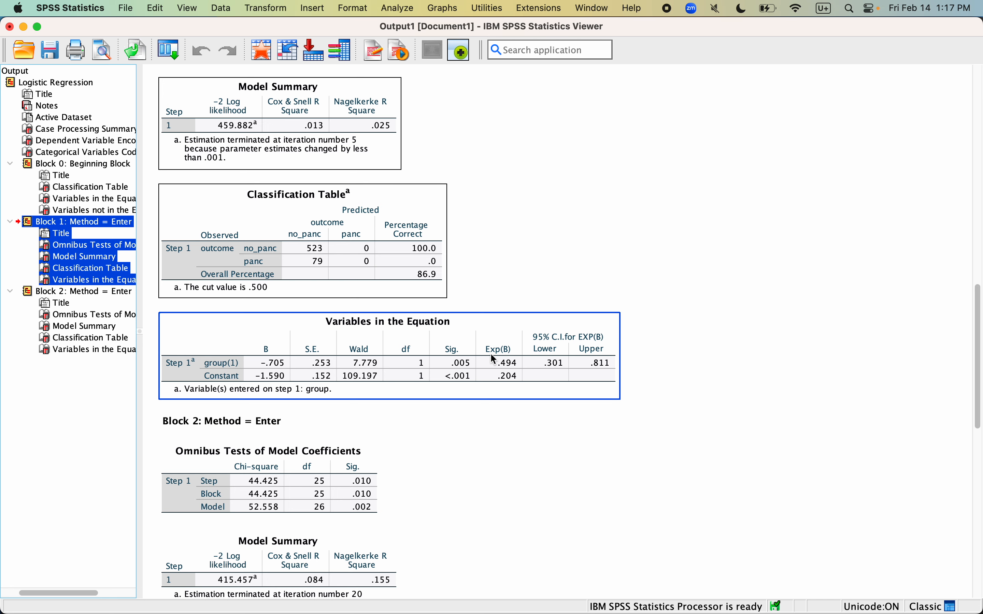
Step: Review the Block 2 results, including the model summary, classification table and adjusted odds ratios for all covariates
scroll(491, 356, down, 3)
scroll(492, 356, down, 6)
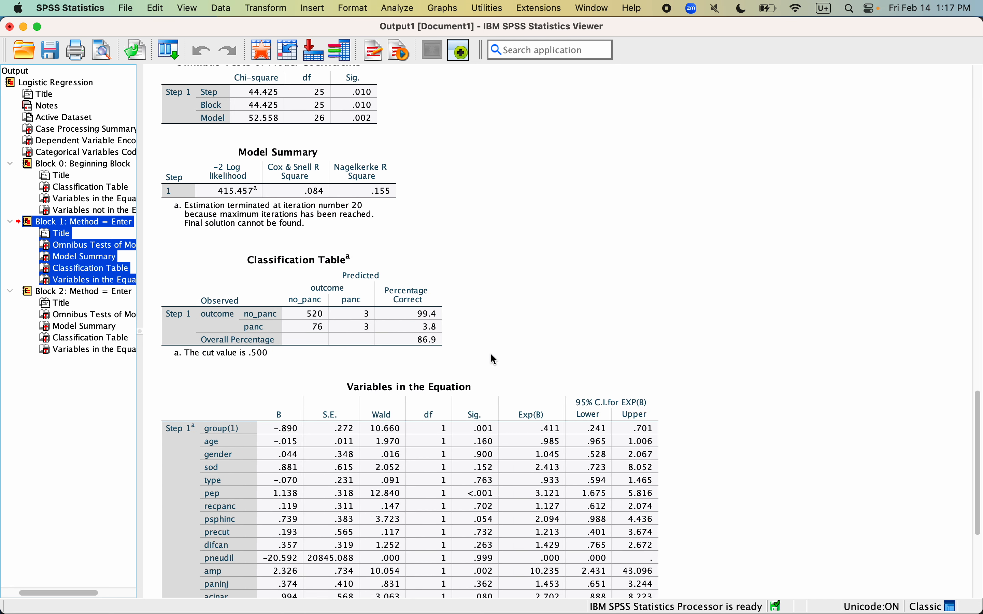
scroll(357, 304, down, 3)
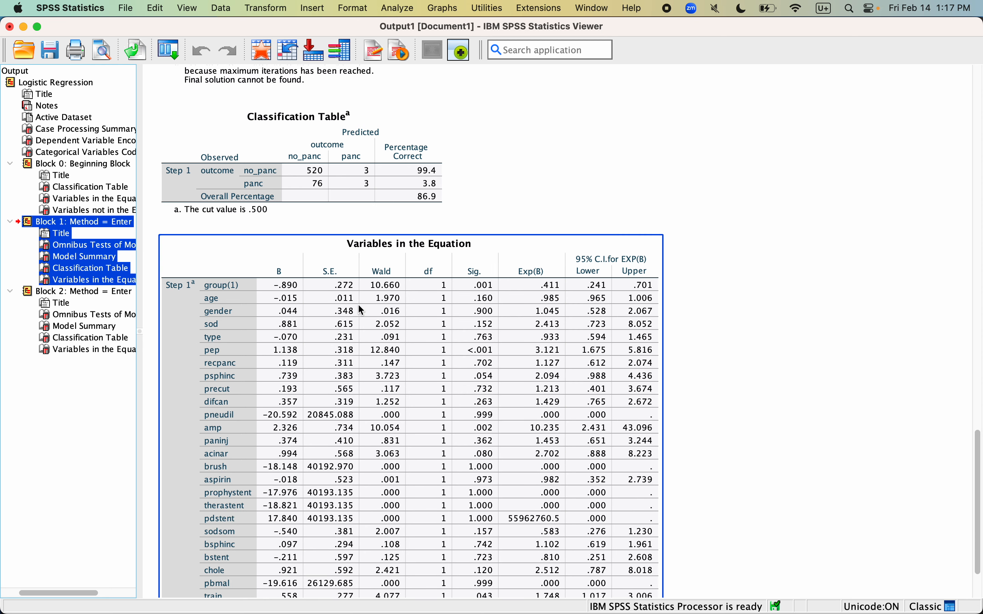
scroll(361, 311, down, 1)
scroll(204, 525, down, 3)
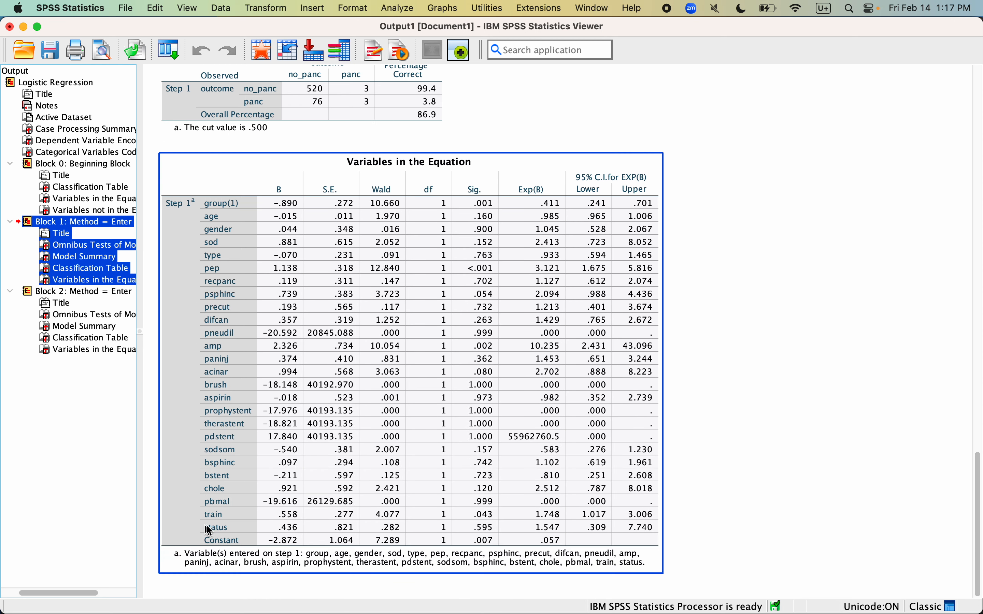
click(254, 489)
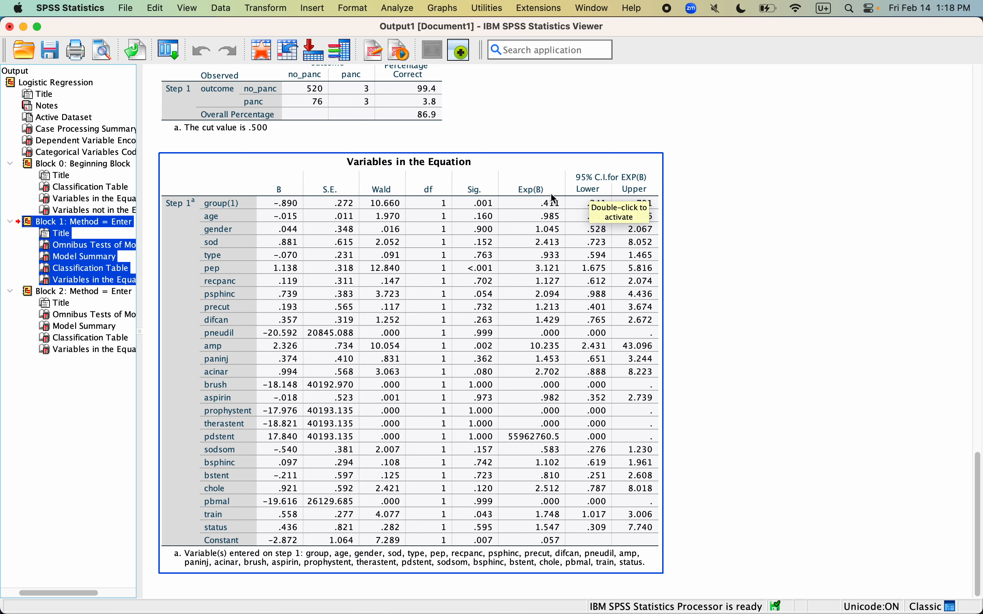
Step: Switch to the Simple Risk Calculator spreadsheet in Chrome and select the Experimental Group Size value cell on the Adjusted Risk of an Outcome sheet
key(super+Tab)
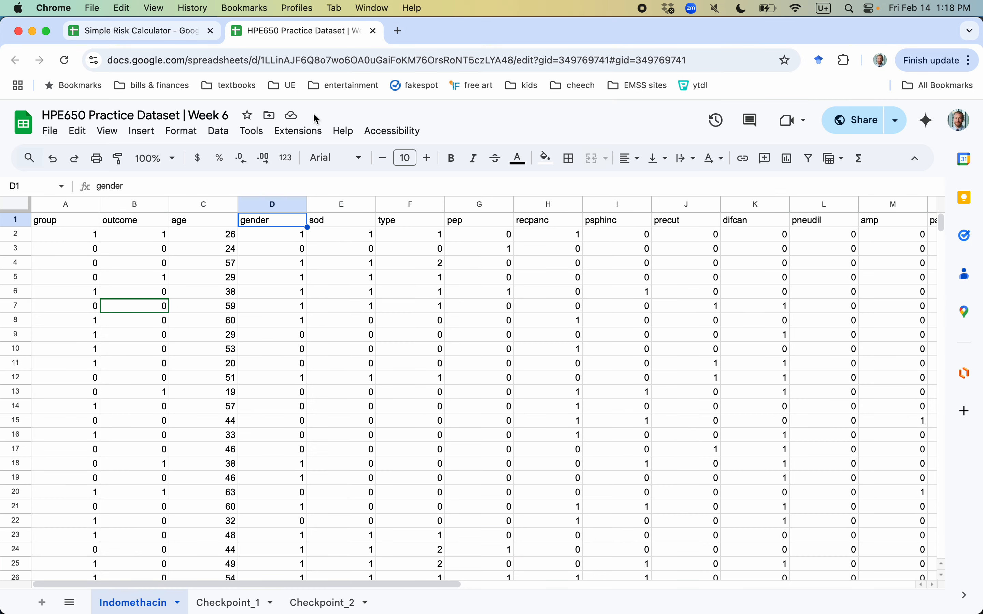
click(162, 38)
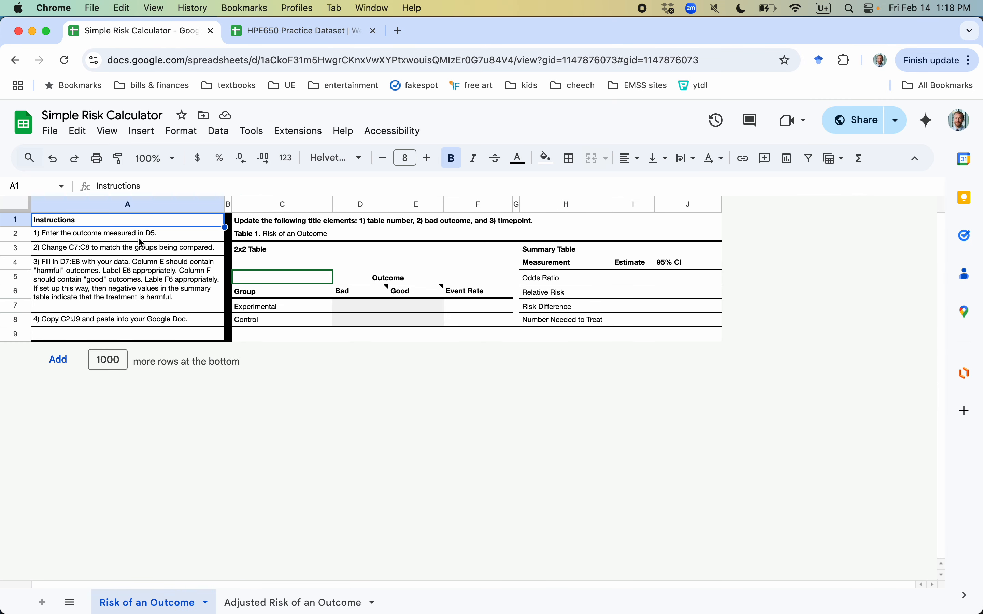
mouse_move(381, 292)
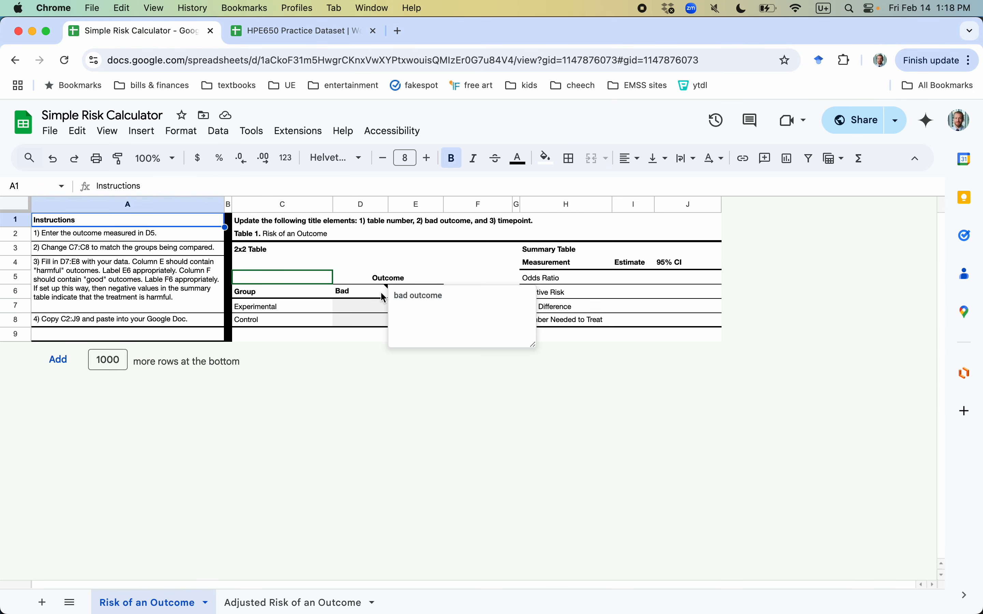
click(275, 603)
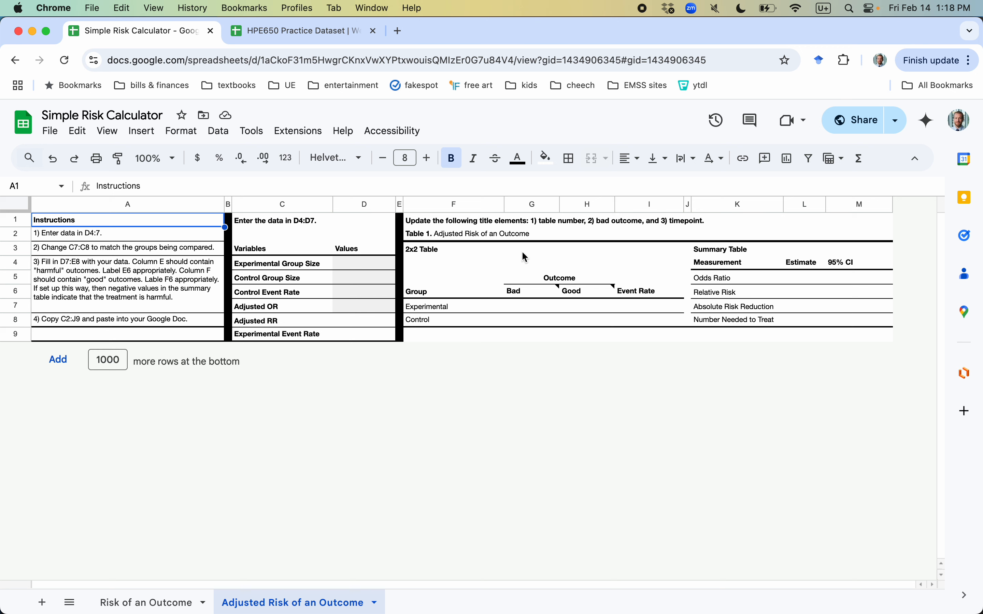
click(352, 262)
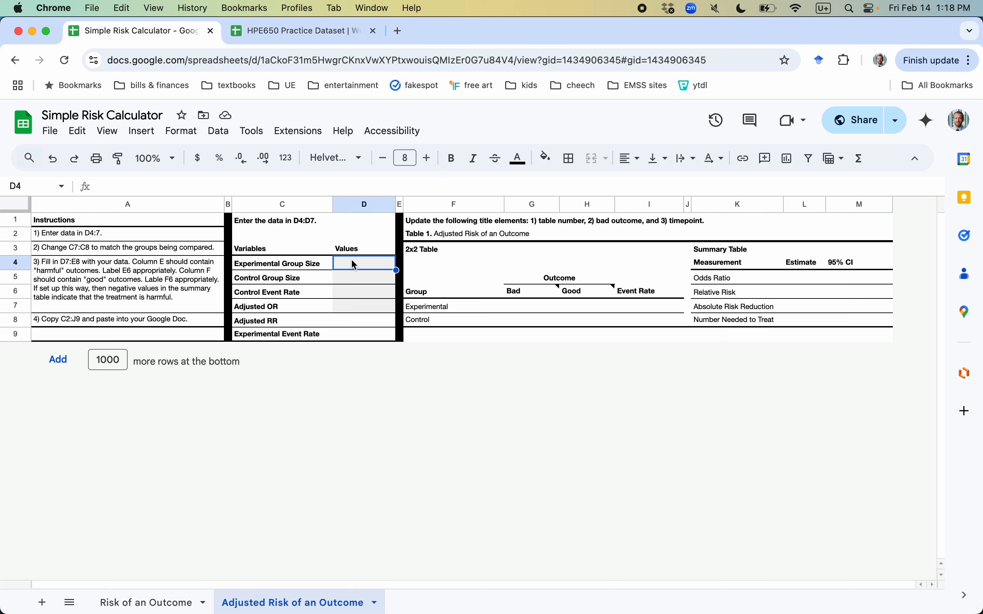
Step: Return to the SPSS dataset and set up a Crosstabs analysis with group as the row variable and outcome as the column variable
key(super+Tab)
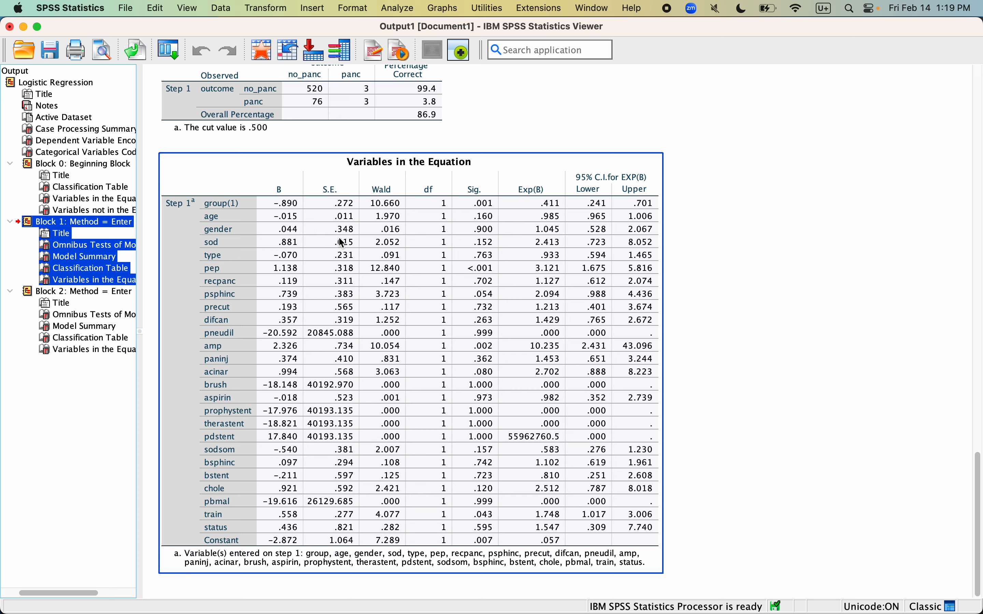
scroll(325, 234, up, 2)
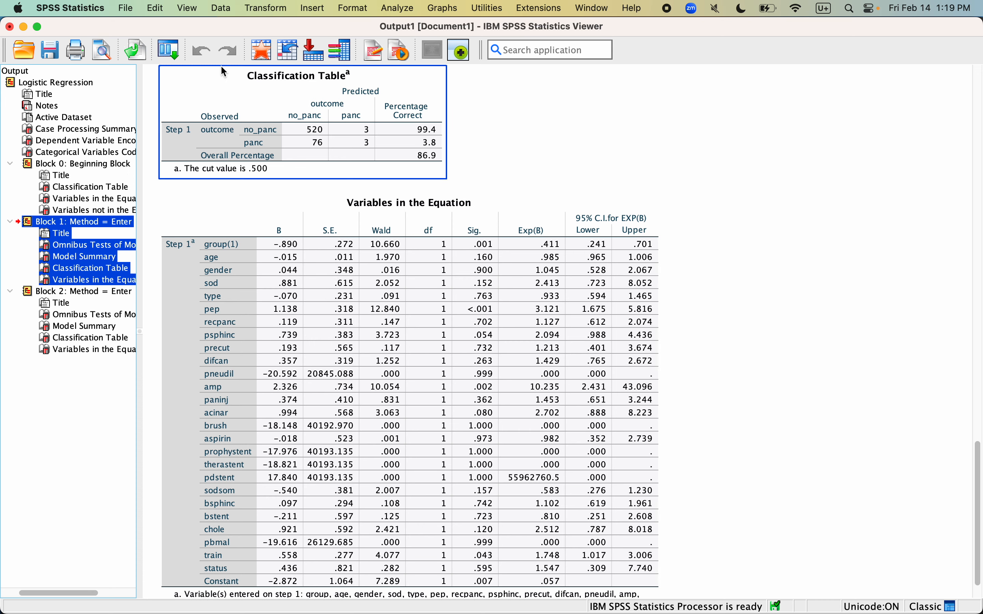
click(261, 51)
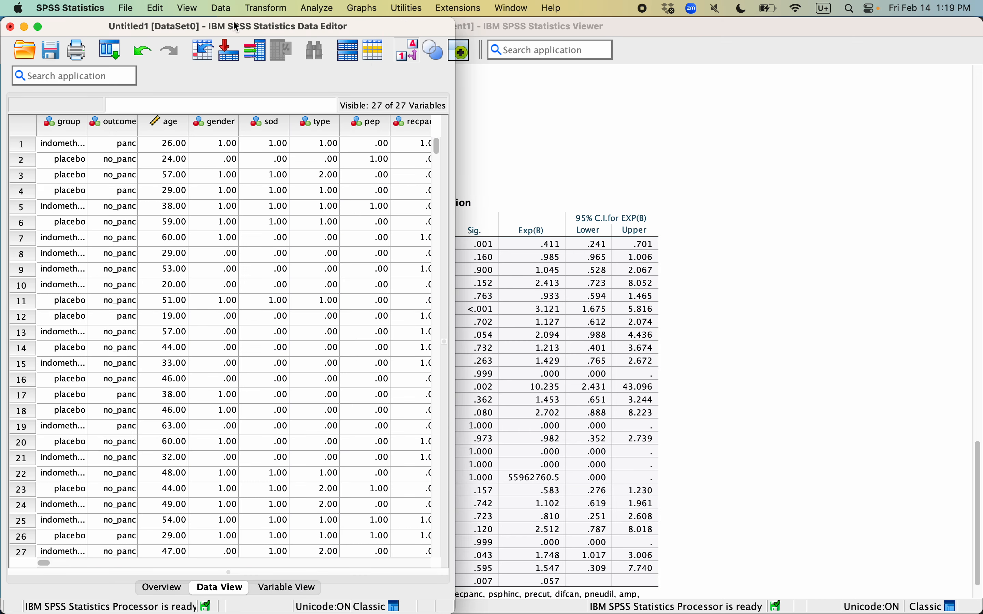
click(318, 8)
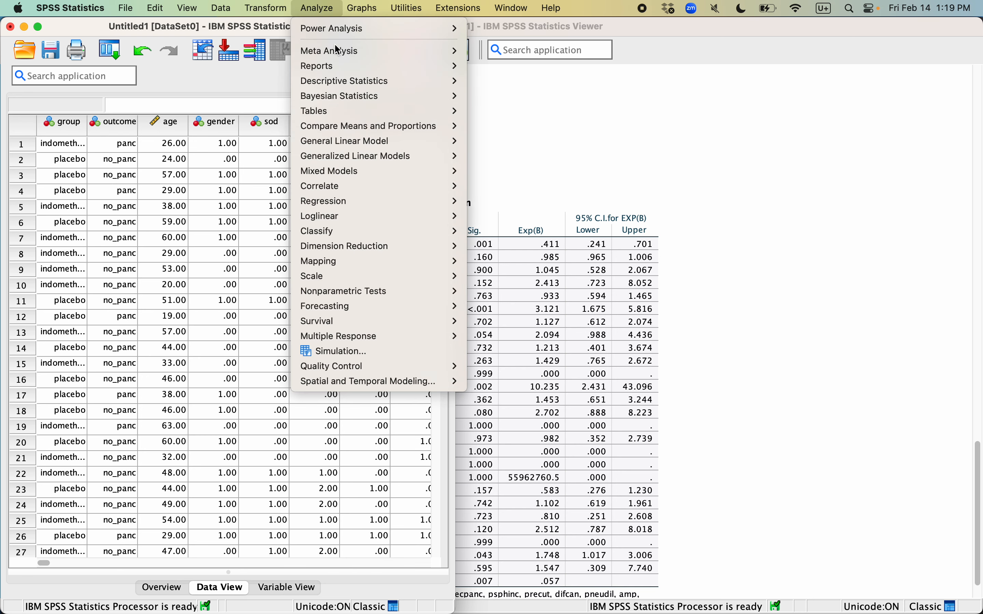
mouse_move(353, 64)
mouse_move(376, 80)
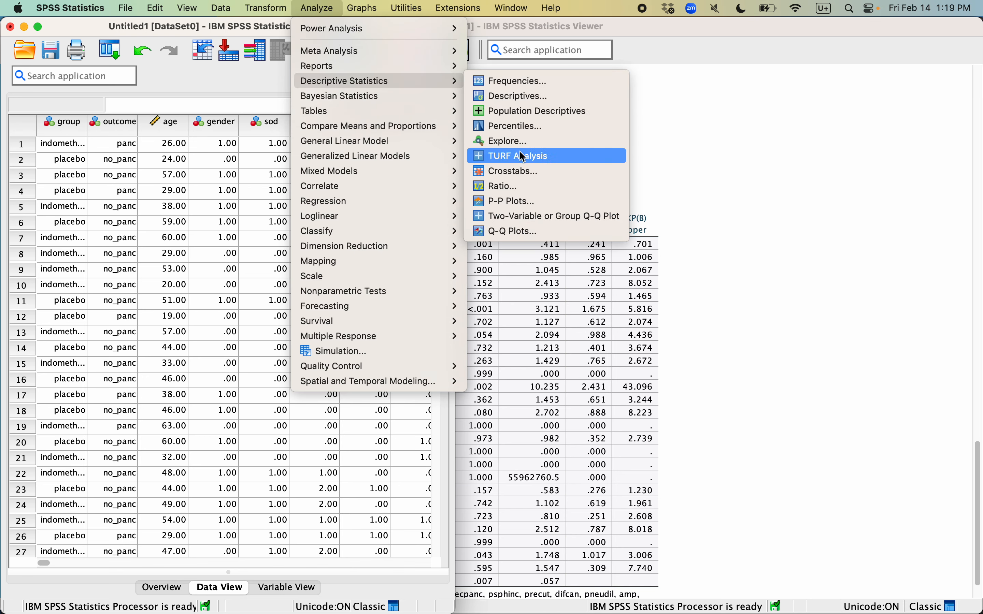
click(521, 174)
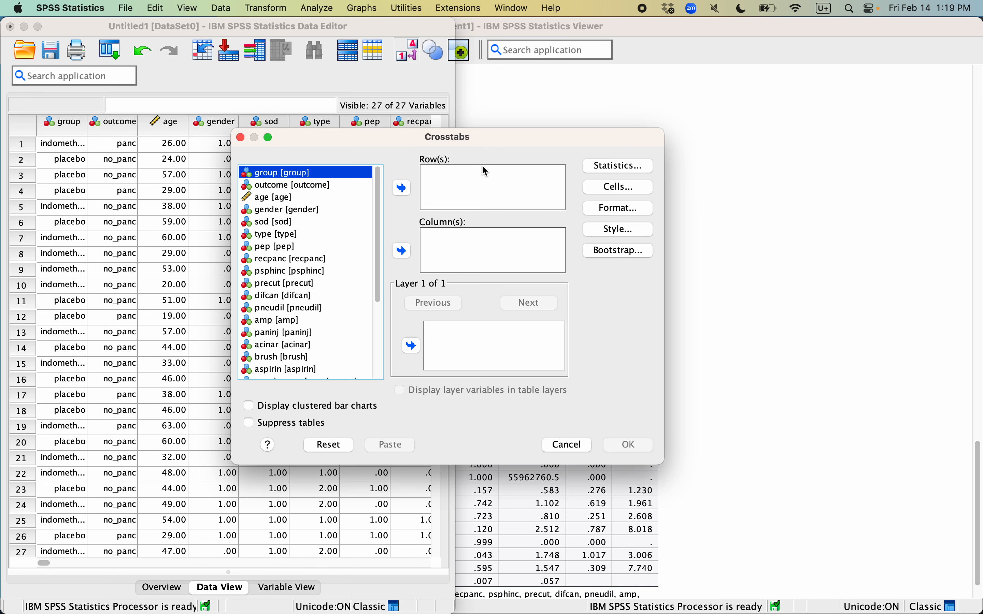
click(402, 187)
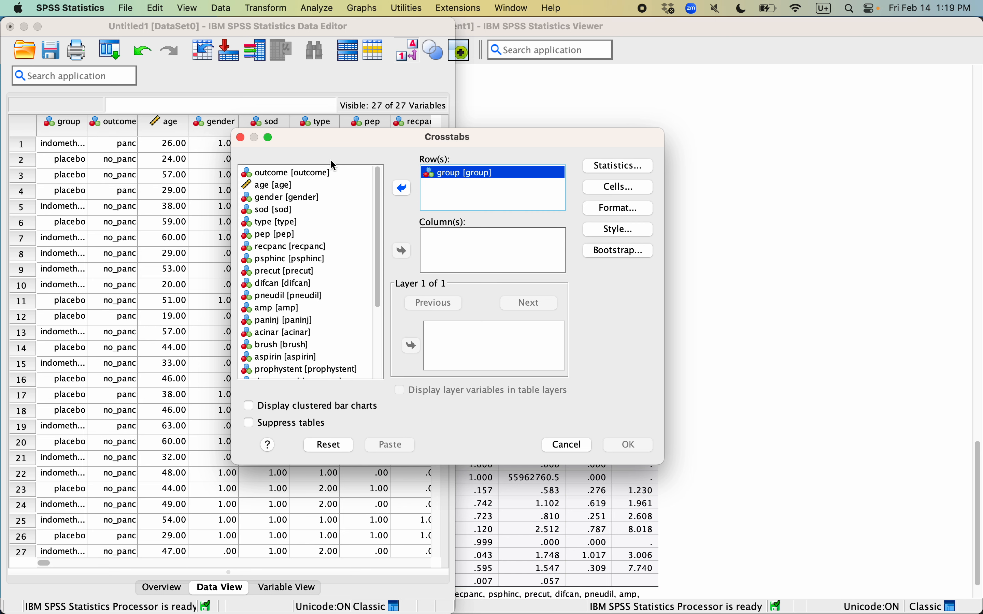
click(328, 175)
click(402, 251)
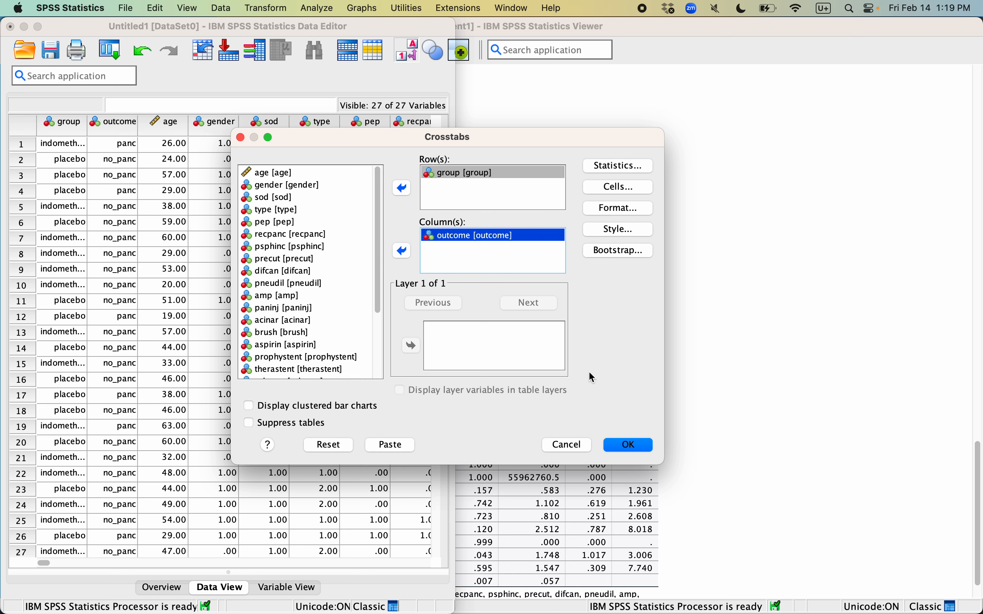
Step: Run the crosstab without any extra statistics and view the group by outcome counts
click(613, 167)
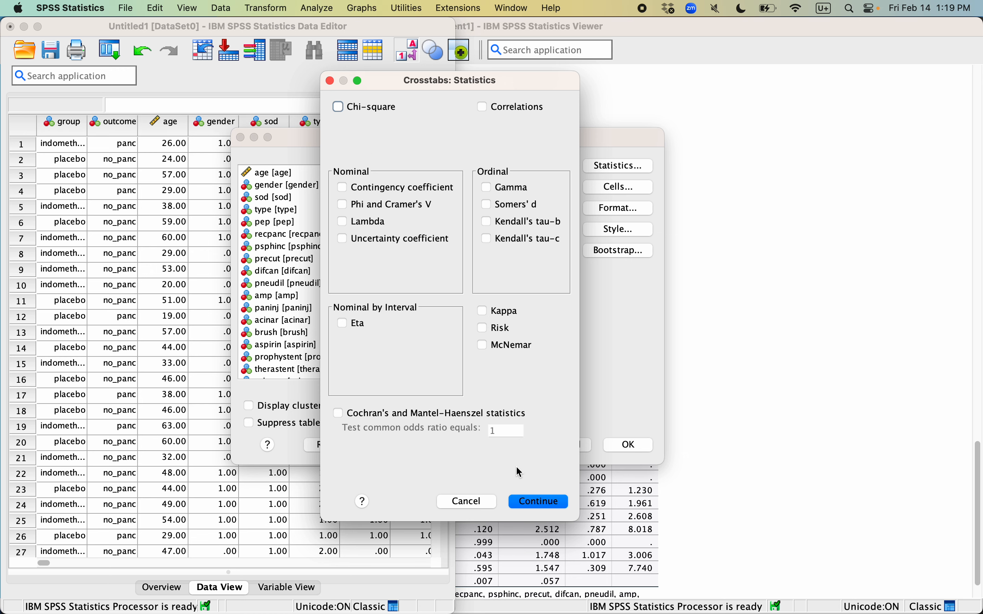
click(538, 501)
click(616, 447)
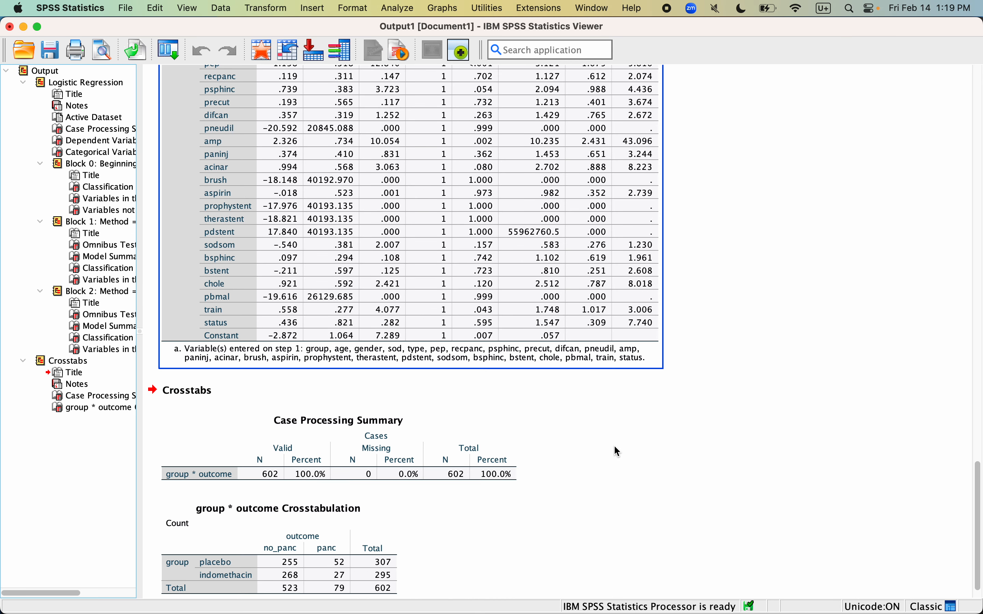
scroll(406, 393, down, 2)
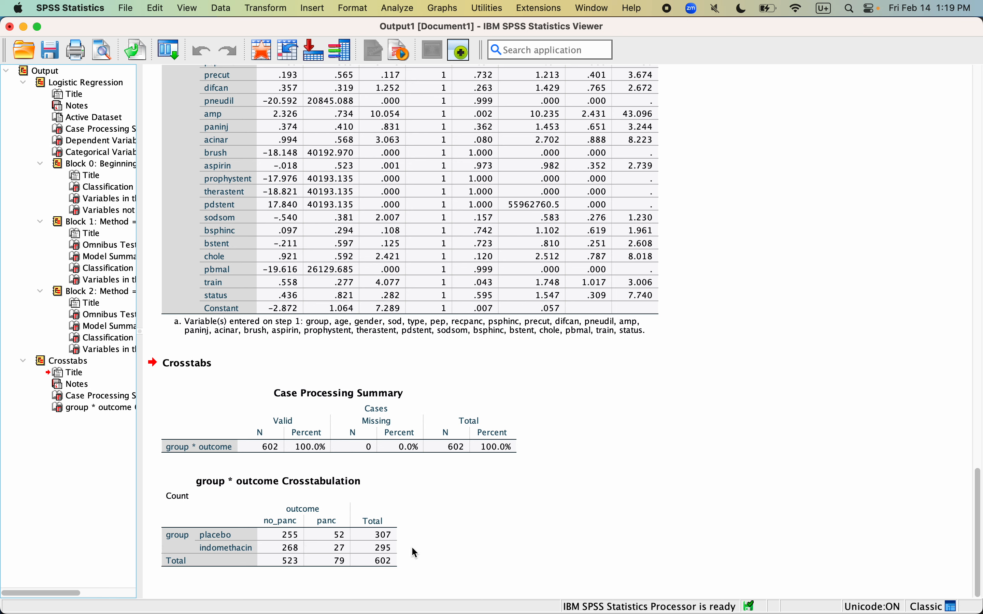
Step: Switch to the risk calculator in Chrome and enter 295 as the Experimental Group Size
key(super+Tab)
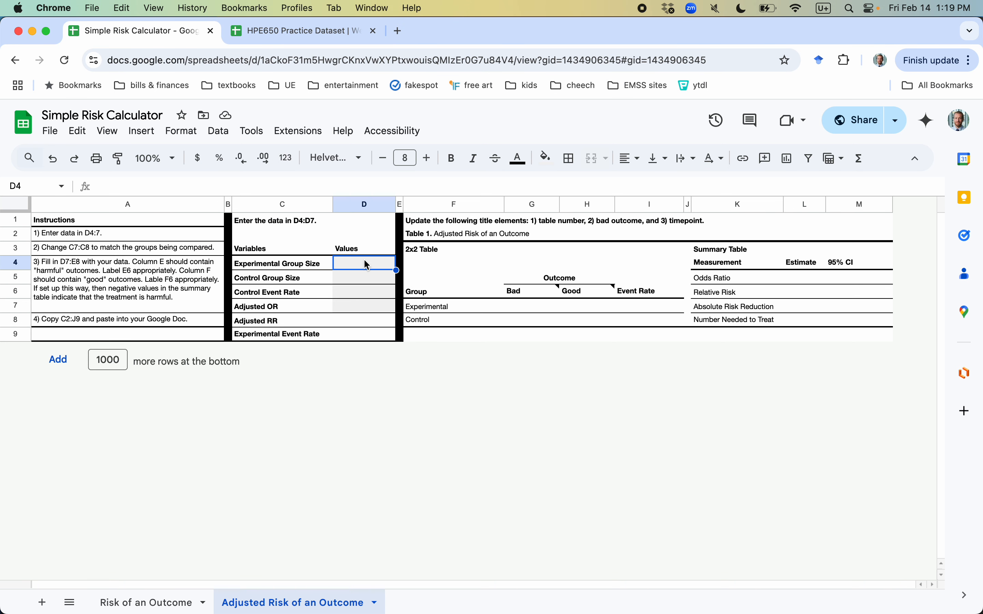
text(295)
key(Return)
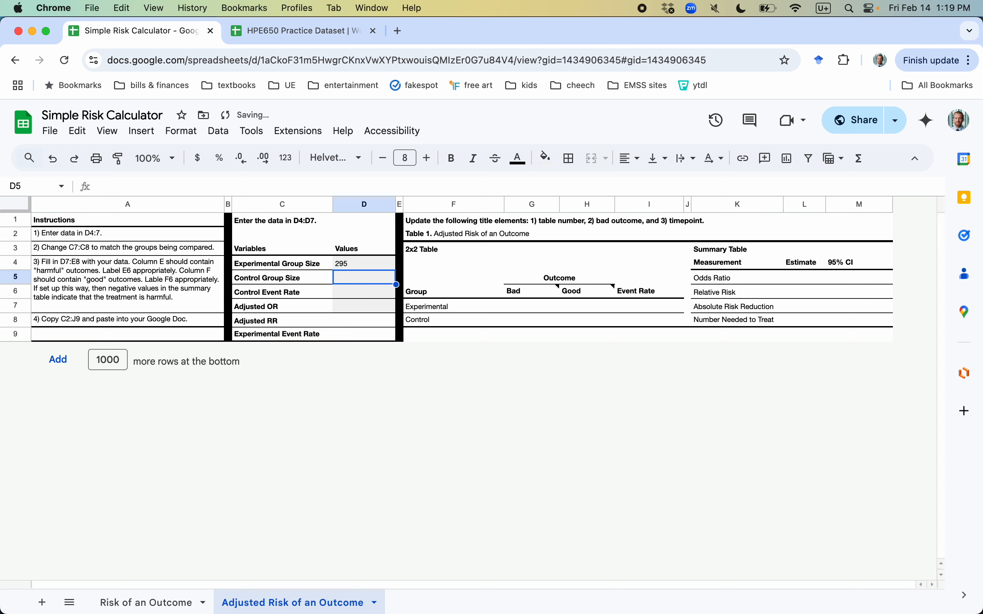
Step: Check the placebo group total in the SPSS crosstabulation, and enter 307 as the Control Group Size in the Chrome risk calculator
key(super+Tab)
click(370, 447)
click(387, 538)
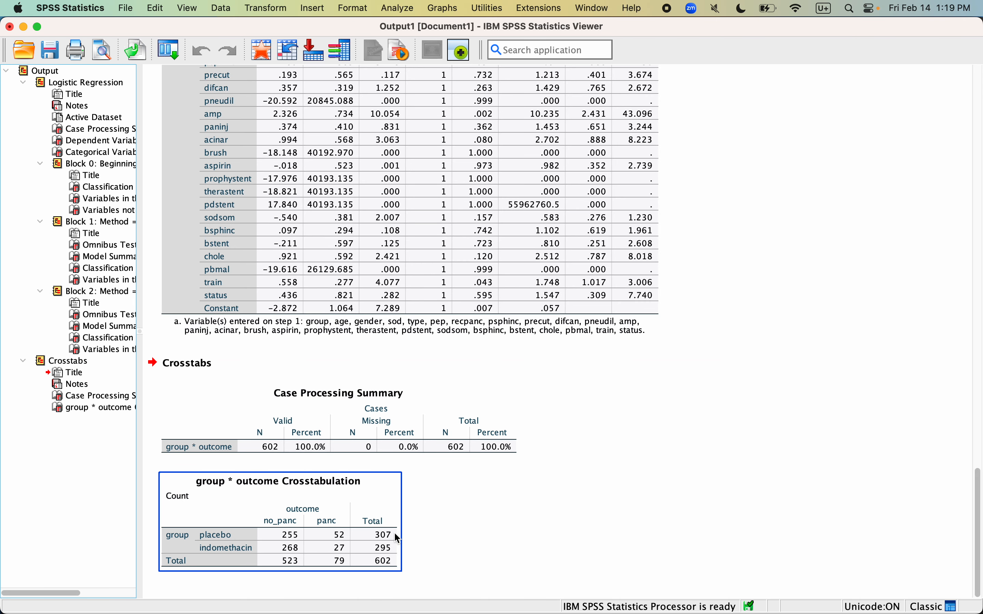
key(super+Tab)
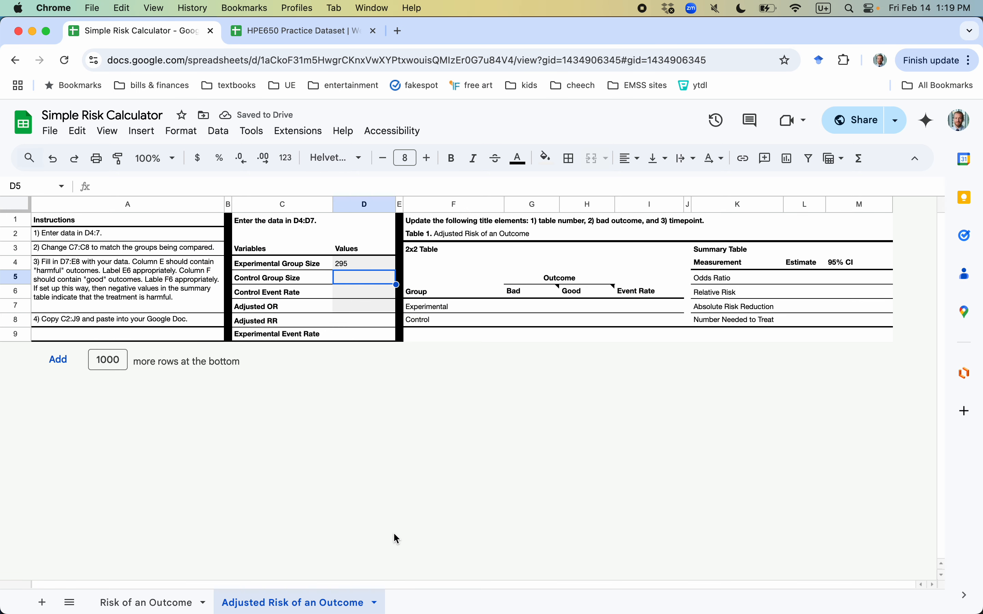
text(307)
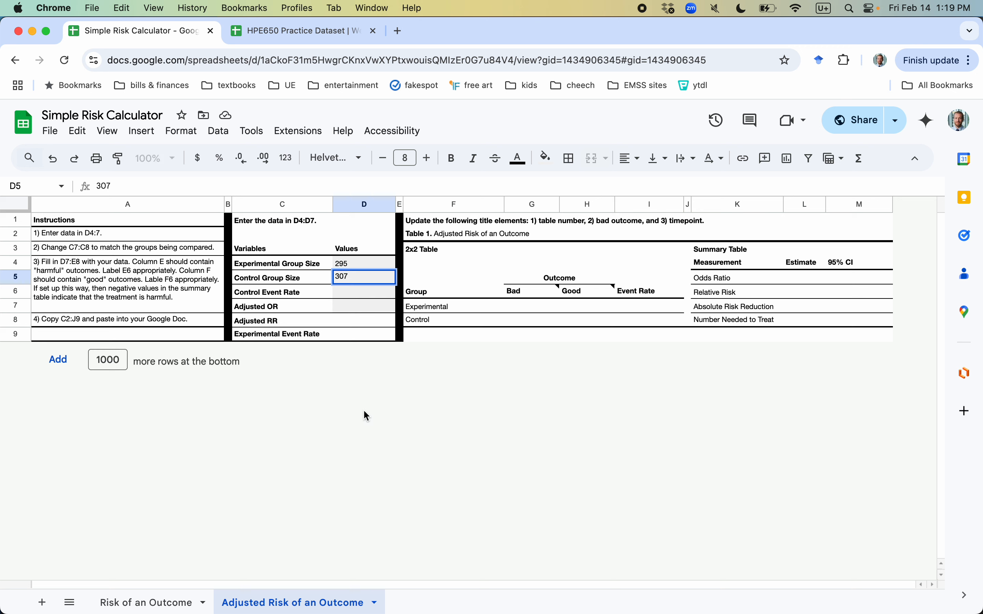
key(Return)
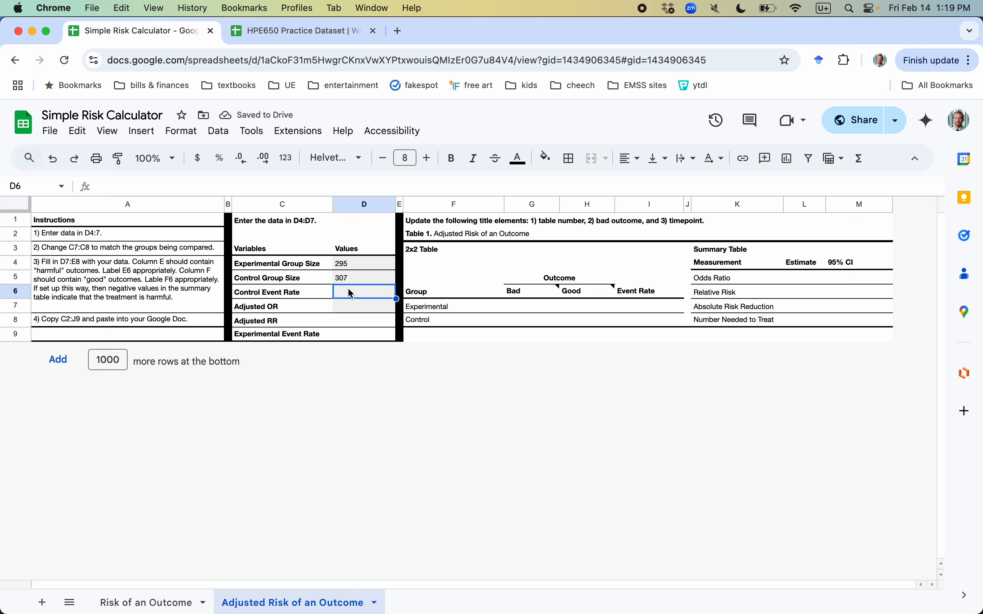
Step: Check the placebo panc count in the SPSS crosstabulation, and enter =52/D5 as the Control Event Rate in the Chrome risk calculator
key(super+Tab)
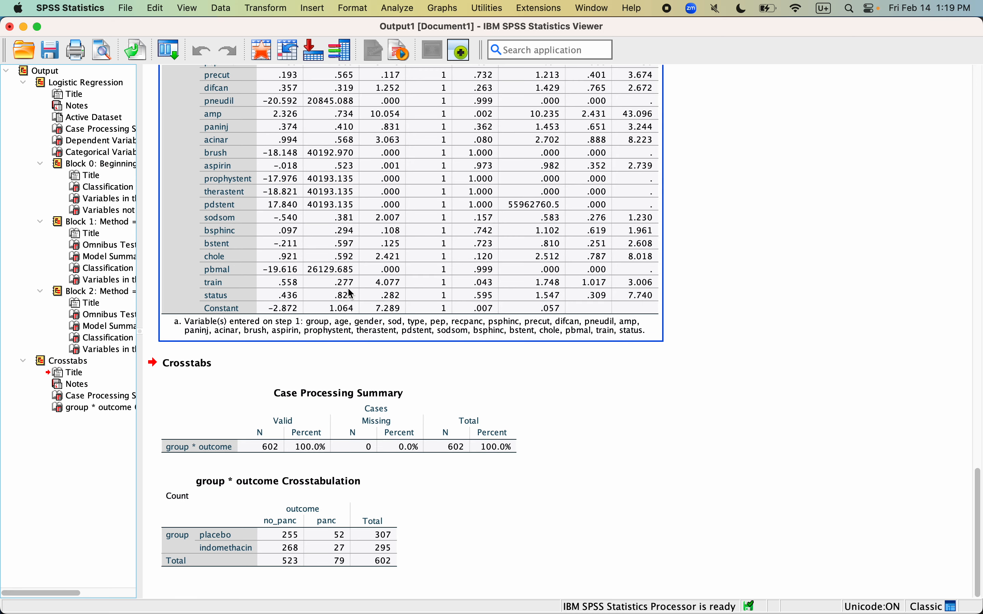
click(367, 524)
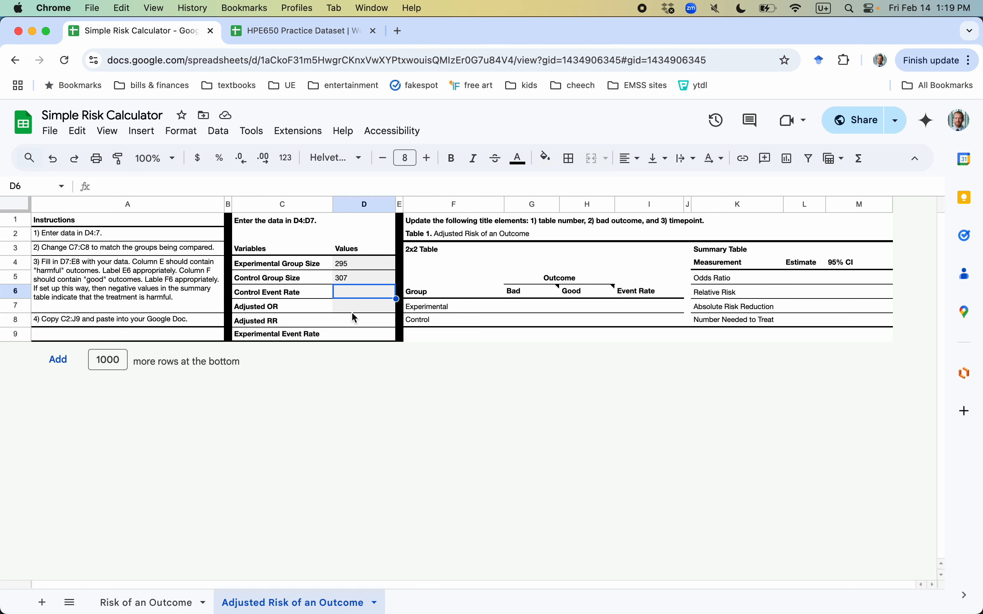
text(=)
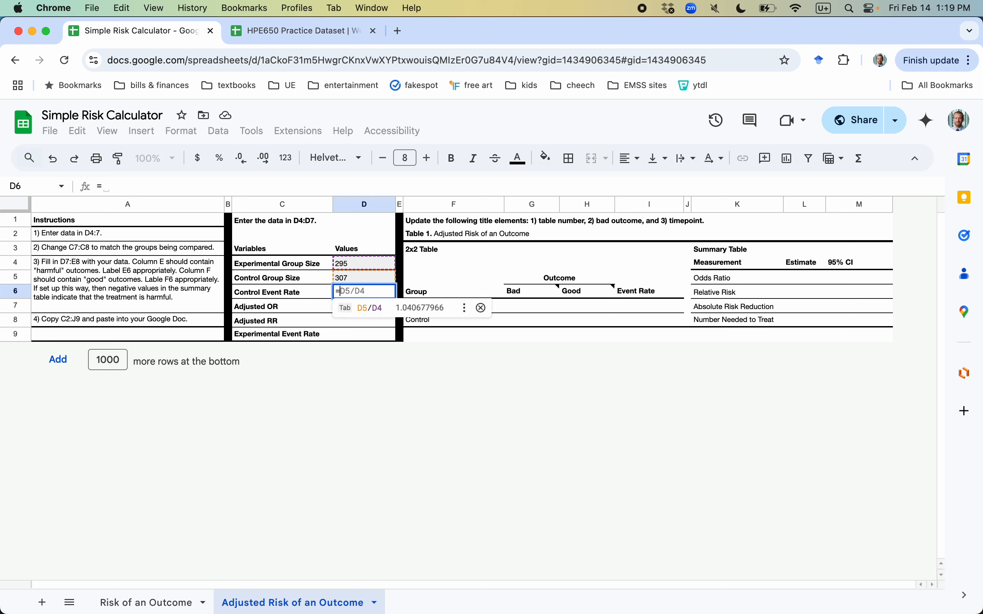
text(52/D5)
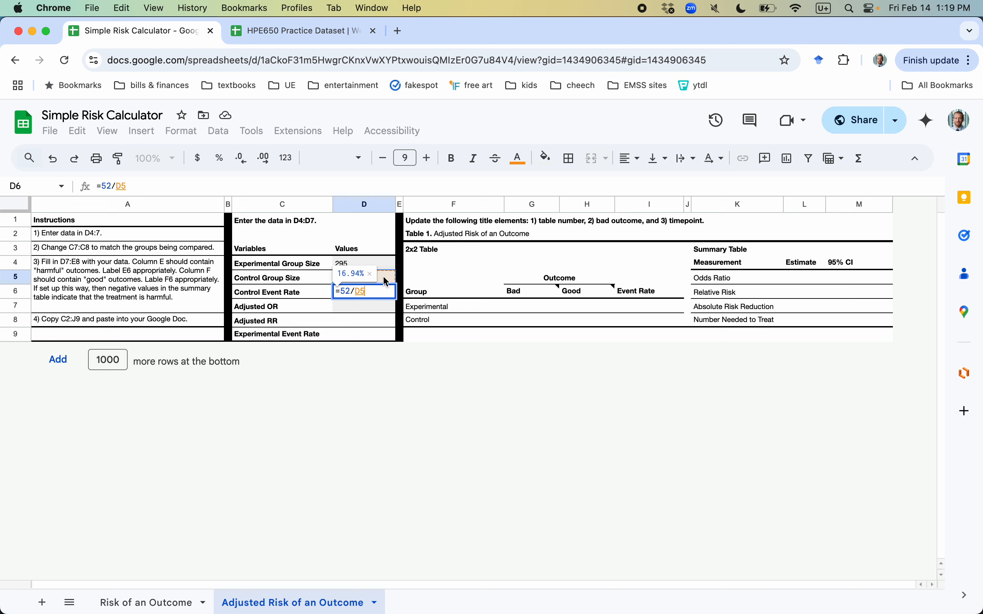
key(Return)
key(Up)
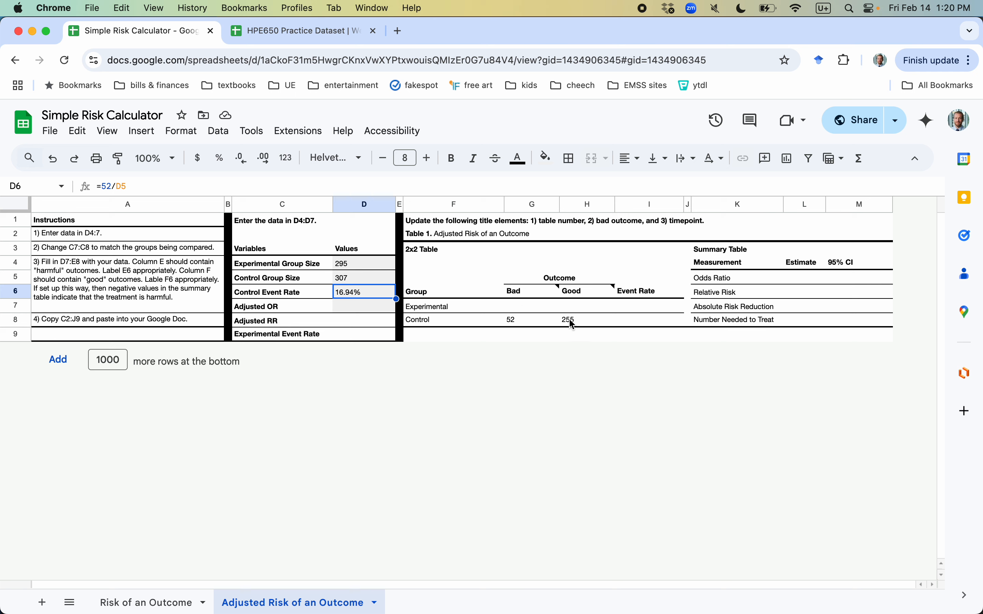
Step: Look up the Exp(B) for group(1) in the SPSS Block 2 Variables in the Equation table and enter .411 as the calculator's Adjusted OR
click(348, 303)
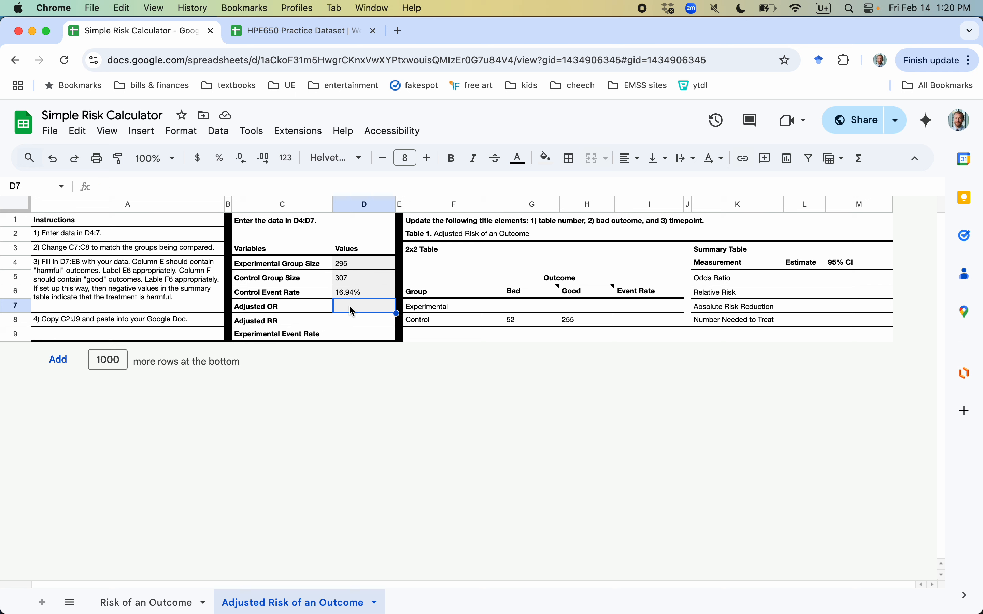
key(super+Tab)
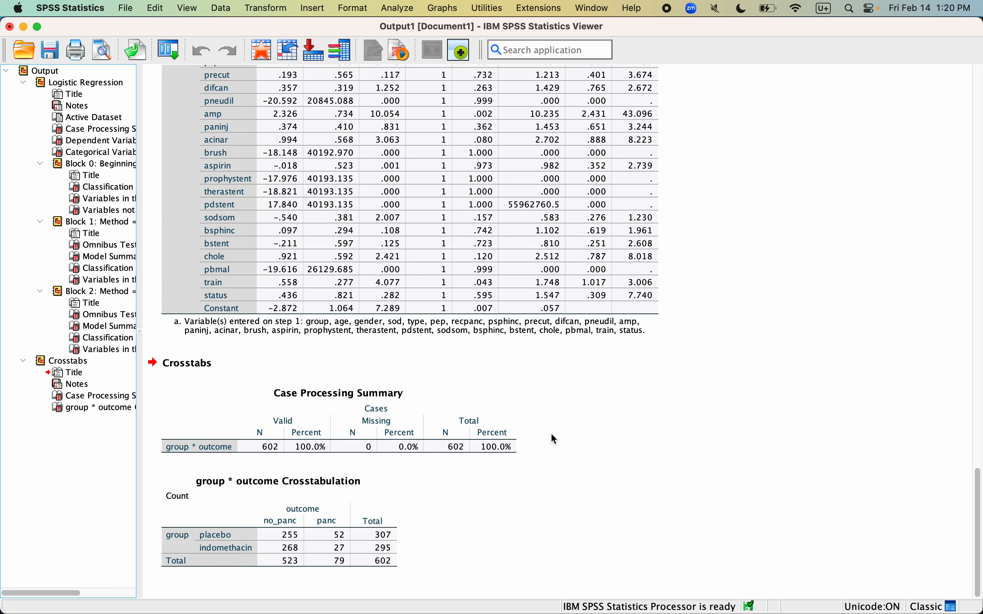
scroll(553, 435, up, 5)
scroll(553, 437, up, 6)
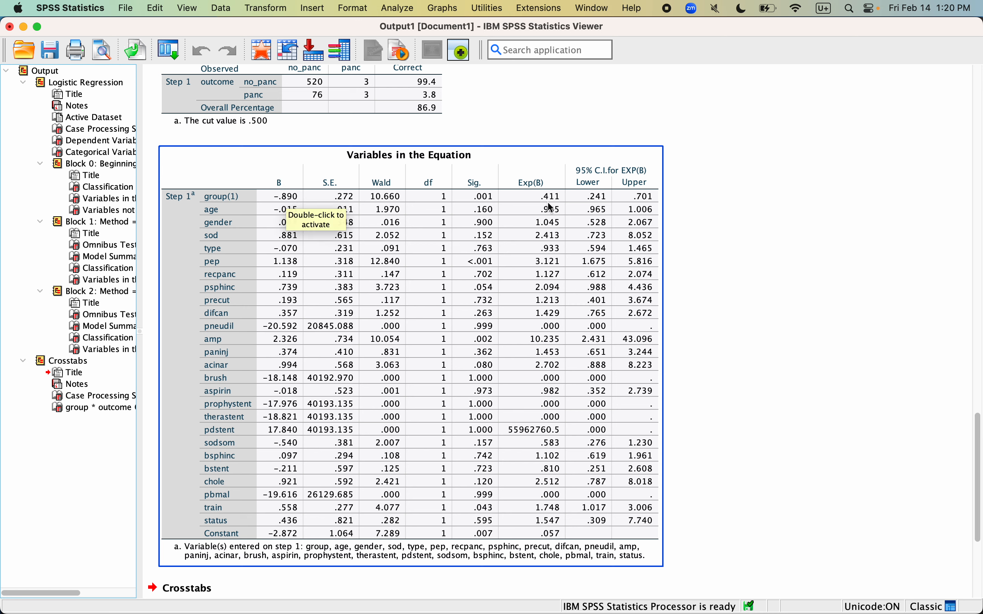
key(super+Tab)
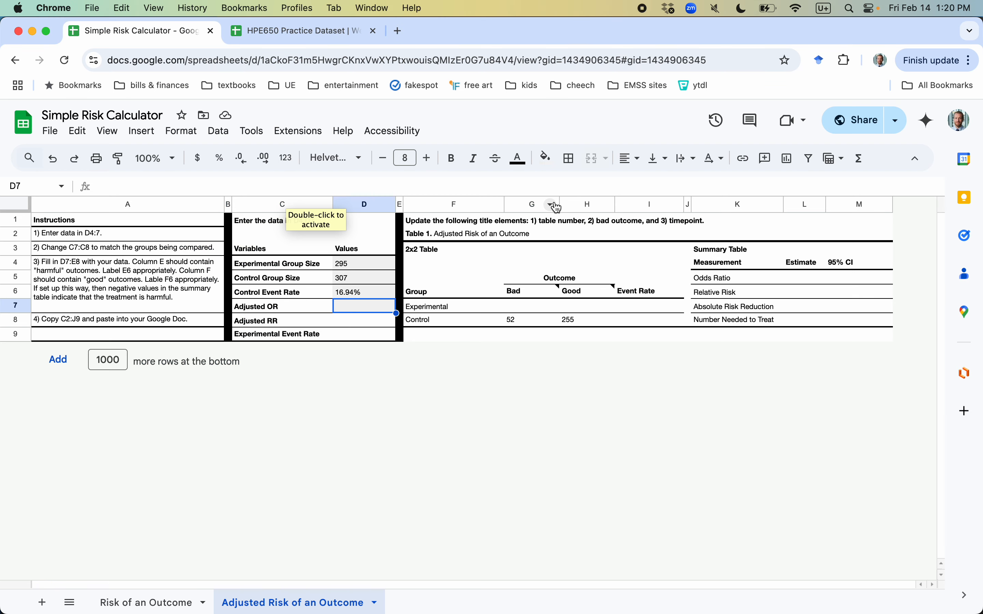
text(.411)
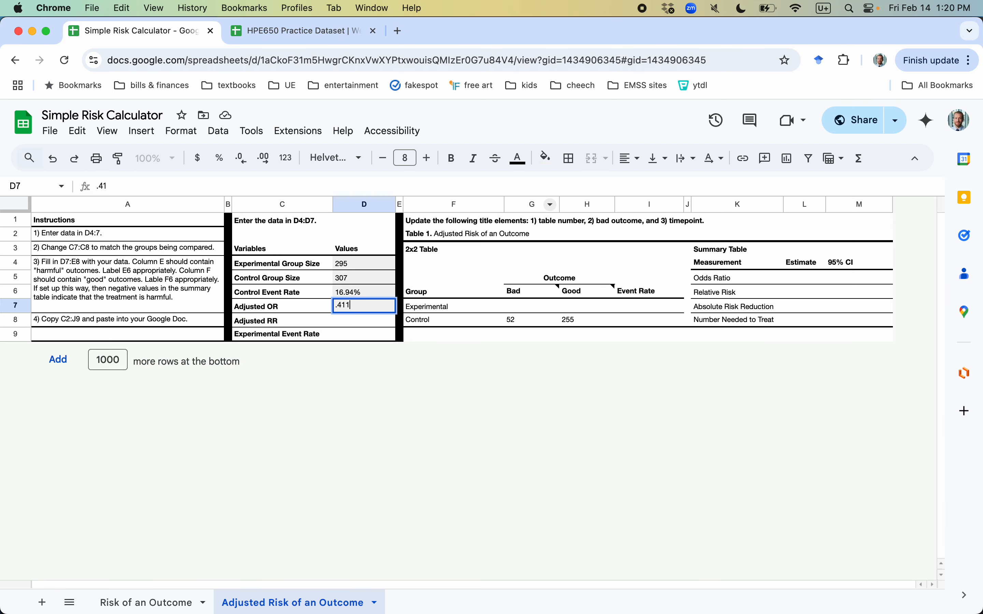
key(Return)
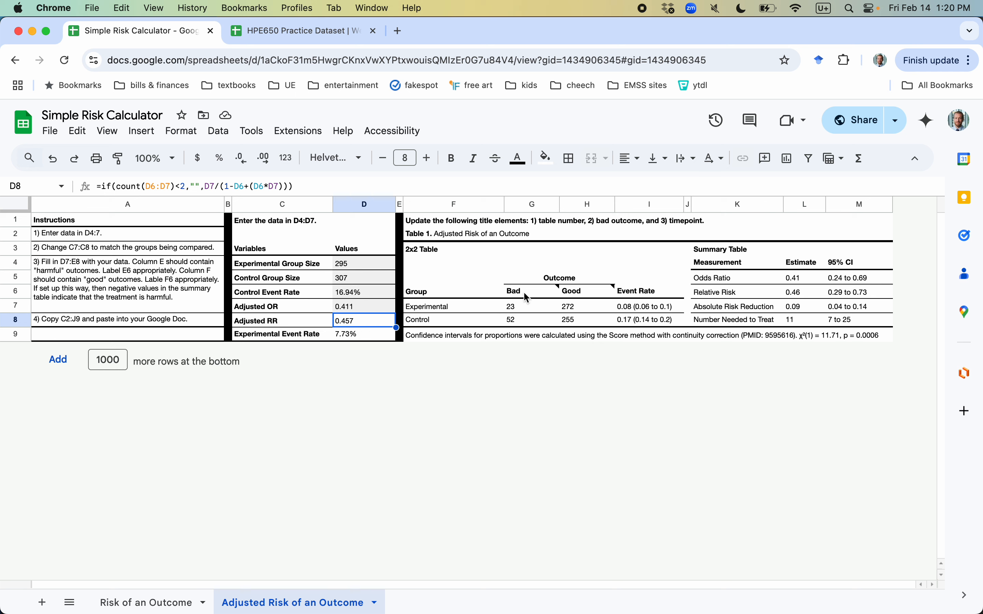
Step: Review the adjusted Summary Table estimates for odds ratio, relative risk, absolute risk reduction and number needed to treat
mouse_move(527, 297)
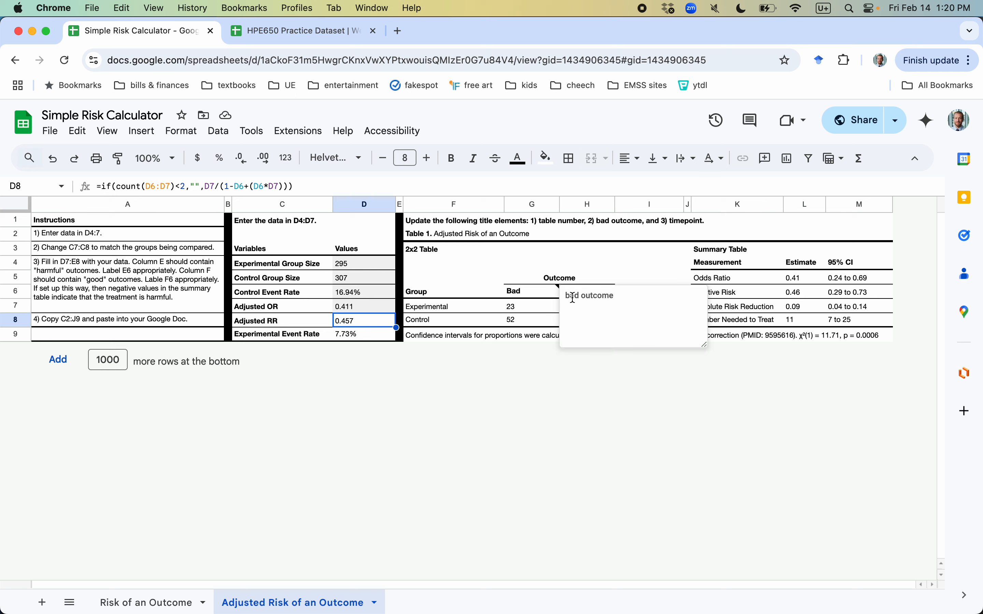
click(796, 280)
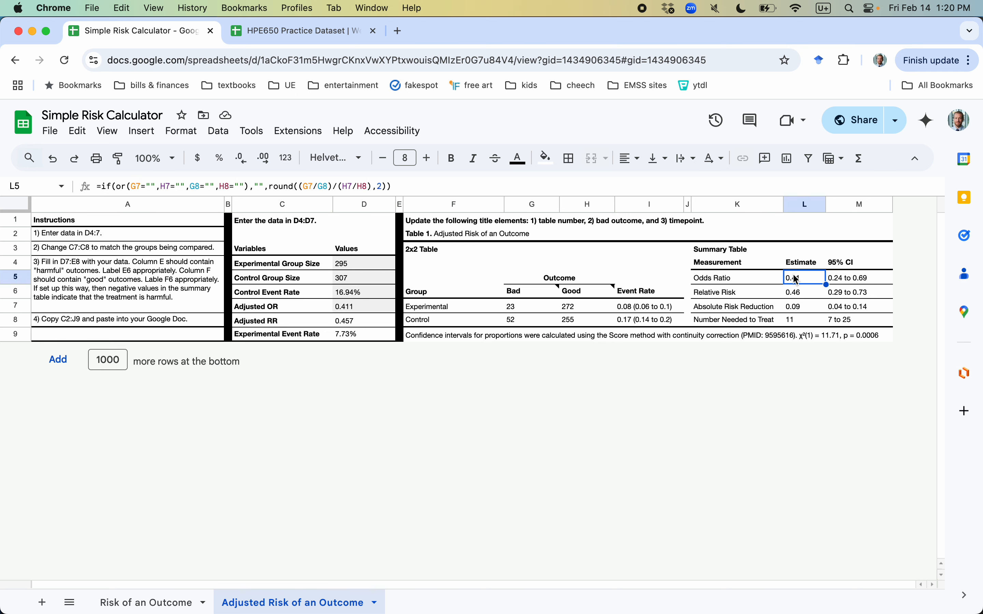
click(797, 296)
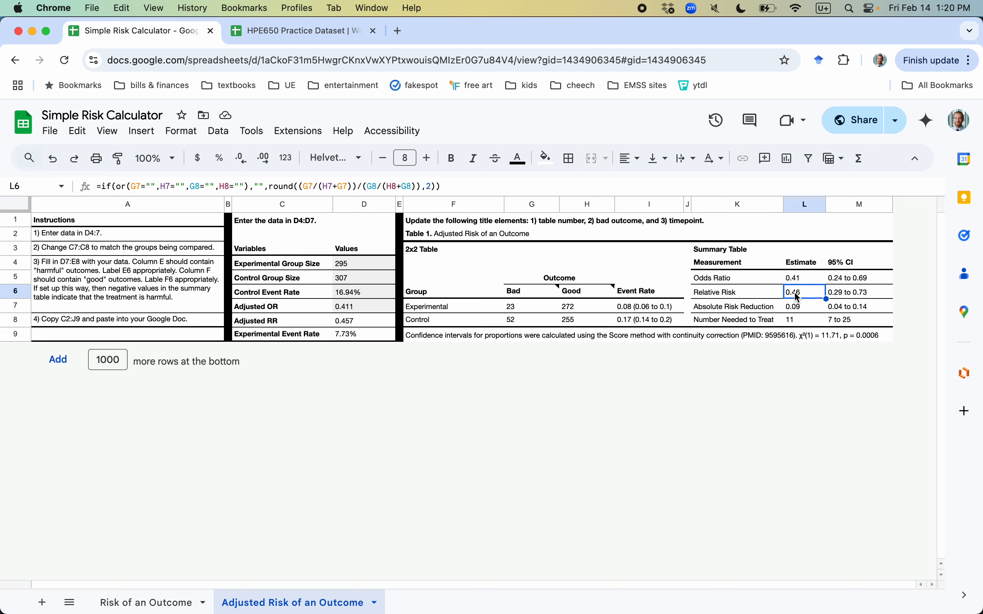
click(807, 311)
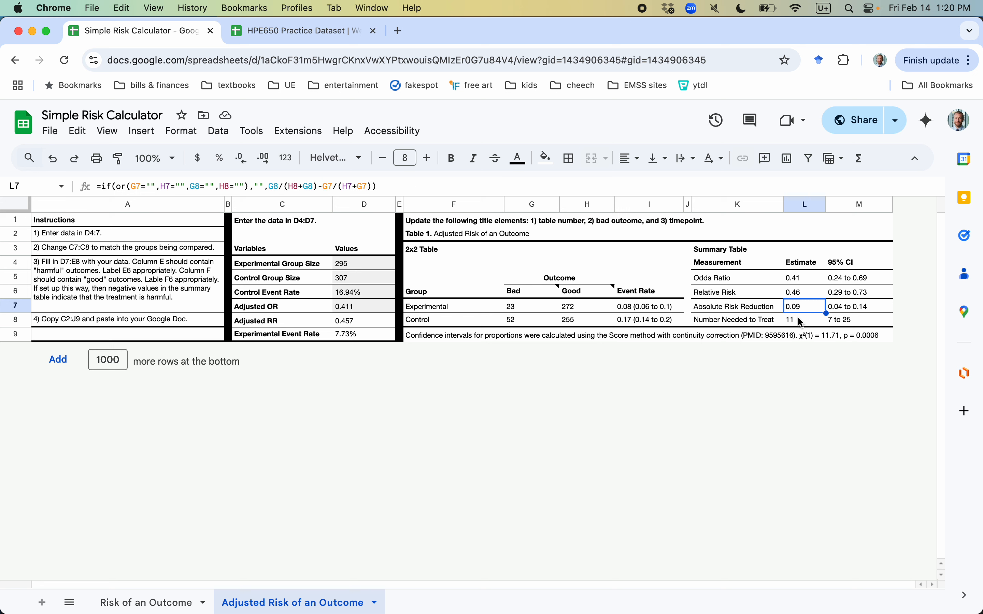
click(804, 323)
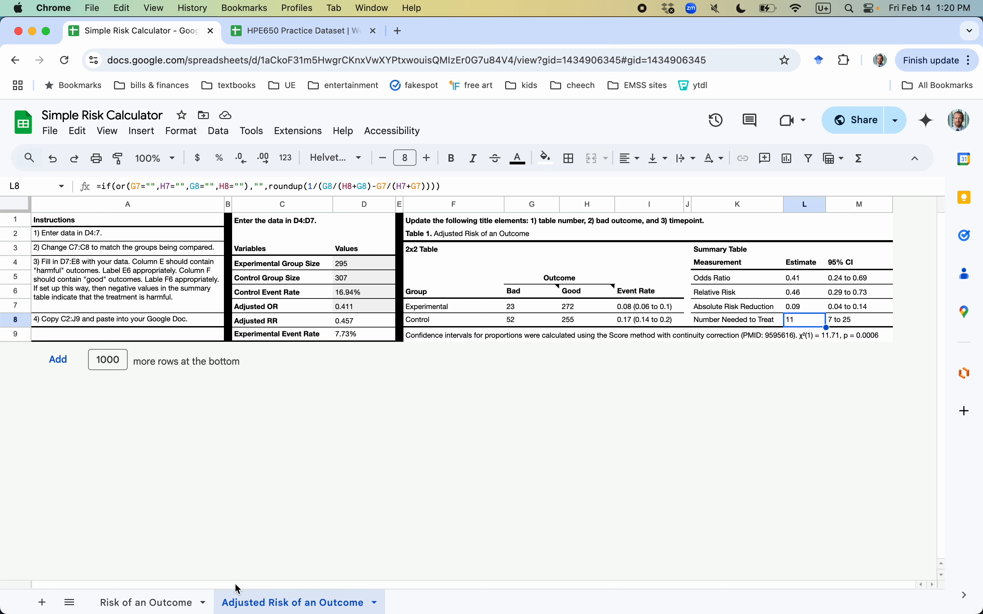
Step: On the Risk of an Outcome sheet, fill the Control row with the SPSS placebo counts, 52 for Bad and 255 for Good
click(169, 602)
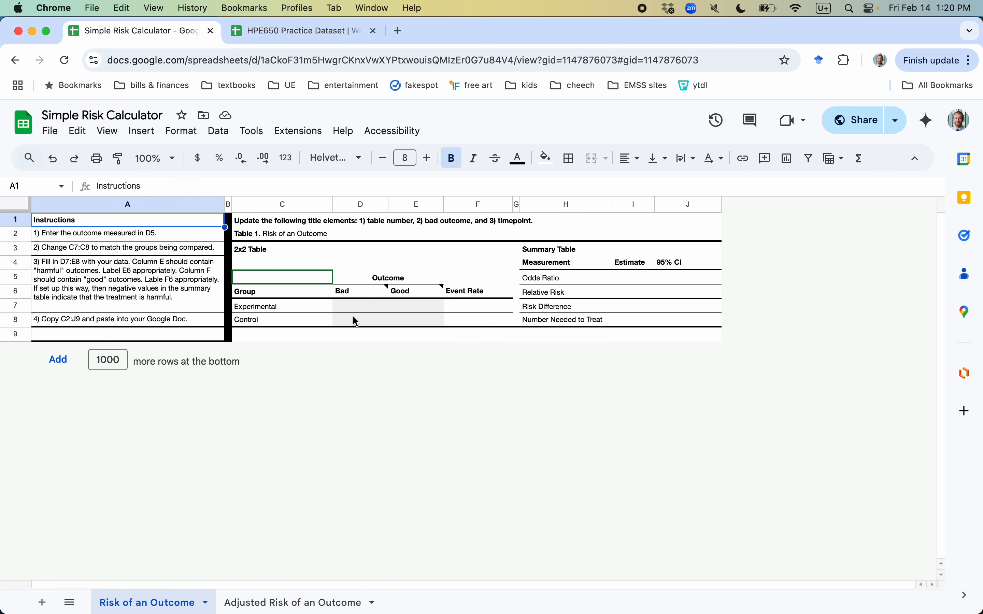
key(super+Tab)
scroll(333, 429, down, 5)
click(328, 501)
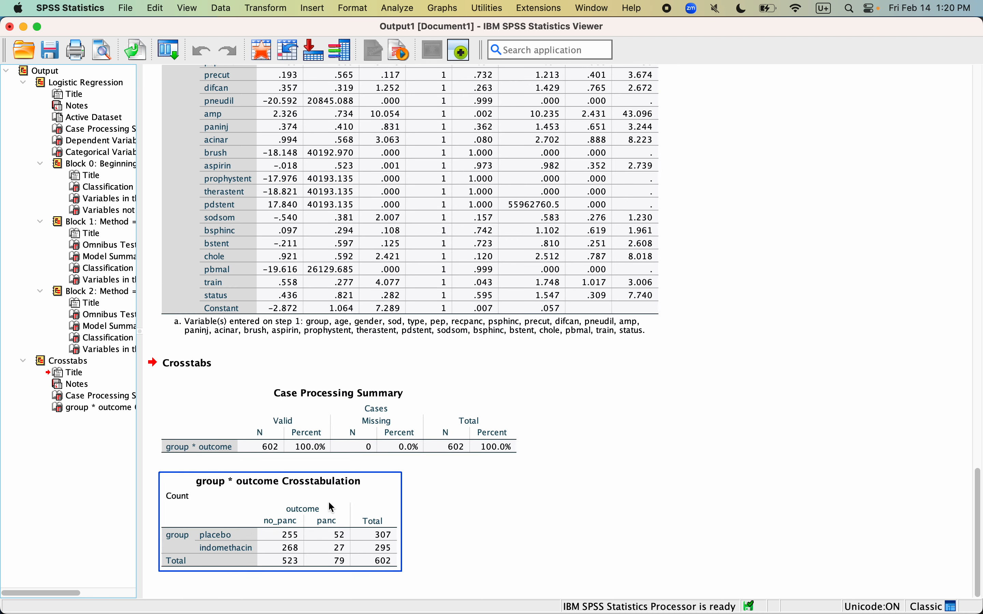
key(super+Tab)
click(353, 320)
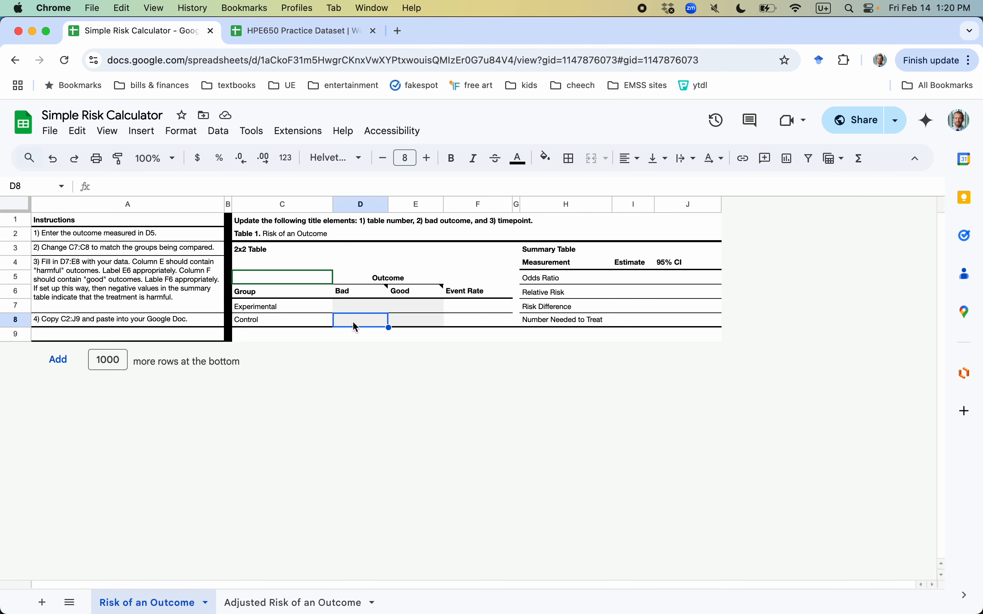
text(52)
key(Tab)
key(super+Tab)
click(367, 384)
key(super+Tab)
text(255)
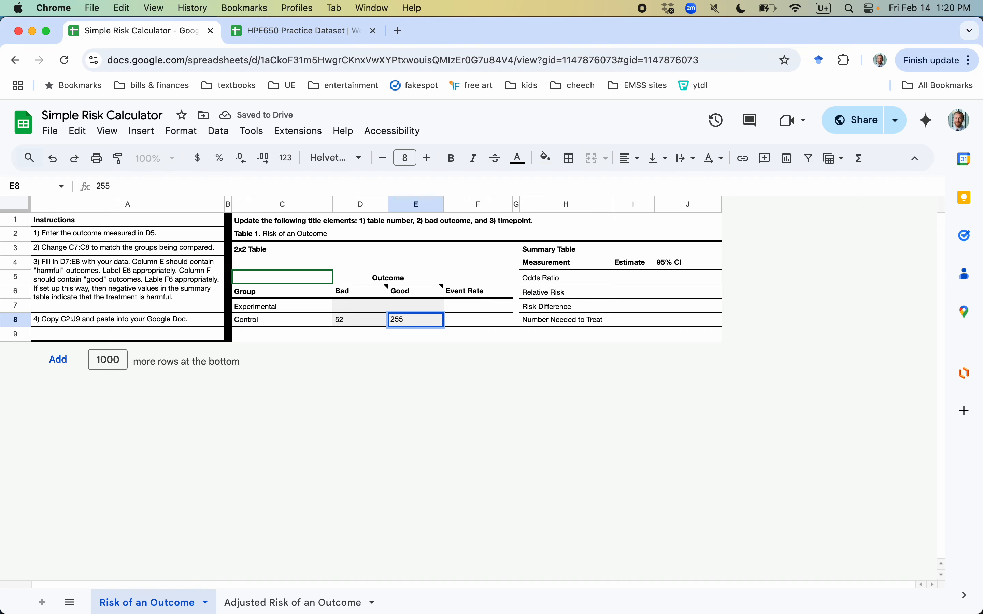
Step: Fill the Experimental row with the indomethacin counts from the SPSS crosstabulation, 27 for Bad and 268 for Good
key(Up)
key(Left)
key(super+Tab)
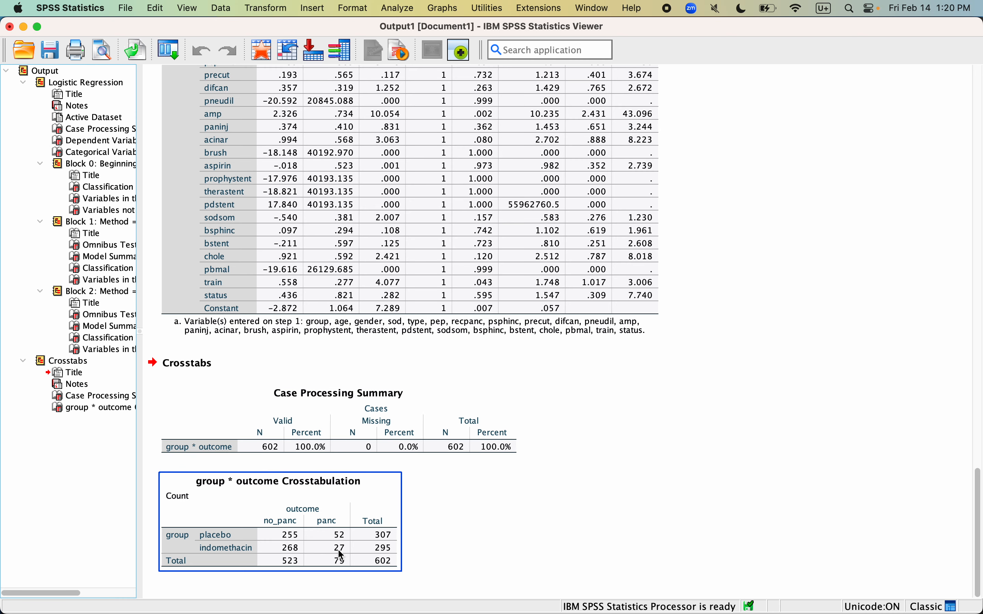
key(super+Tab)
text(27)
key(Tab)
text(268)
key(Tab)
key(Left)
key(Left)
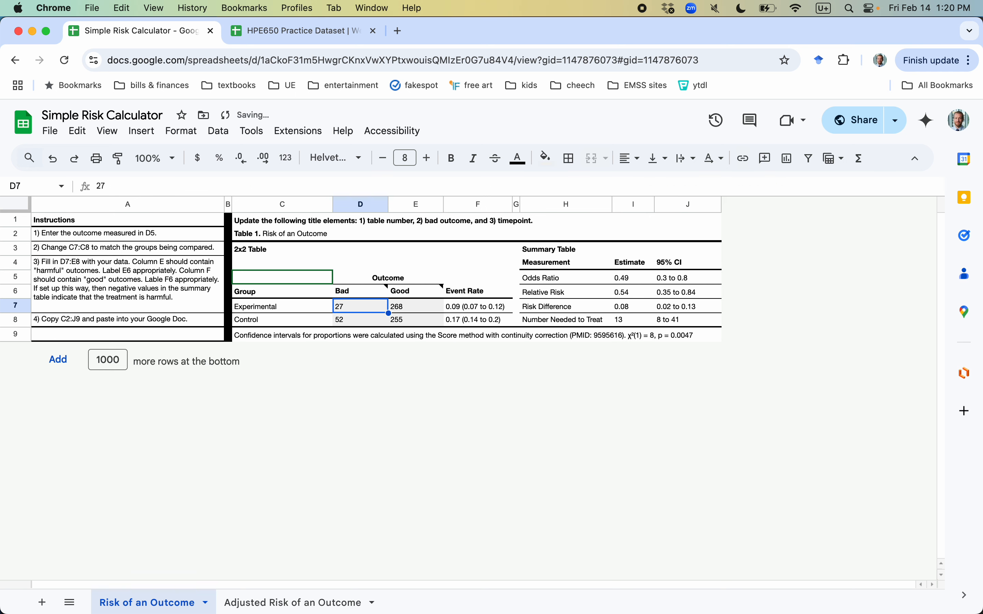
Step: Compare the unadjusted relative risk with the estimates on the Adjusted Risk of an Outcome sheet, down to the number needed to treat
key(Right)
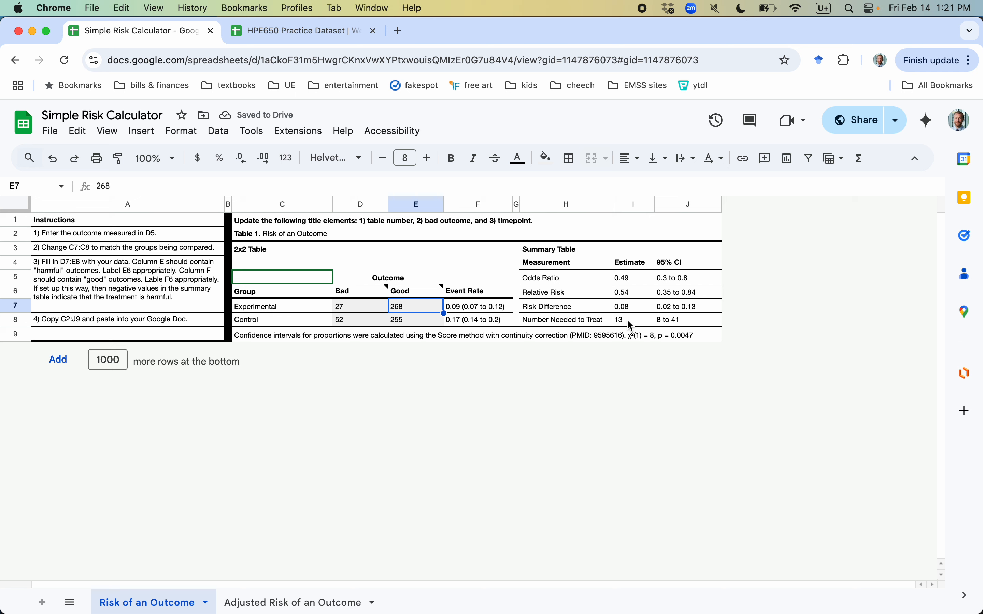
click(631, 291)
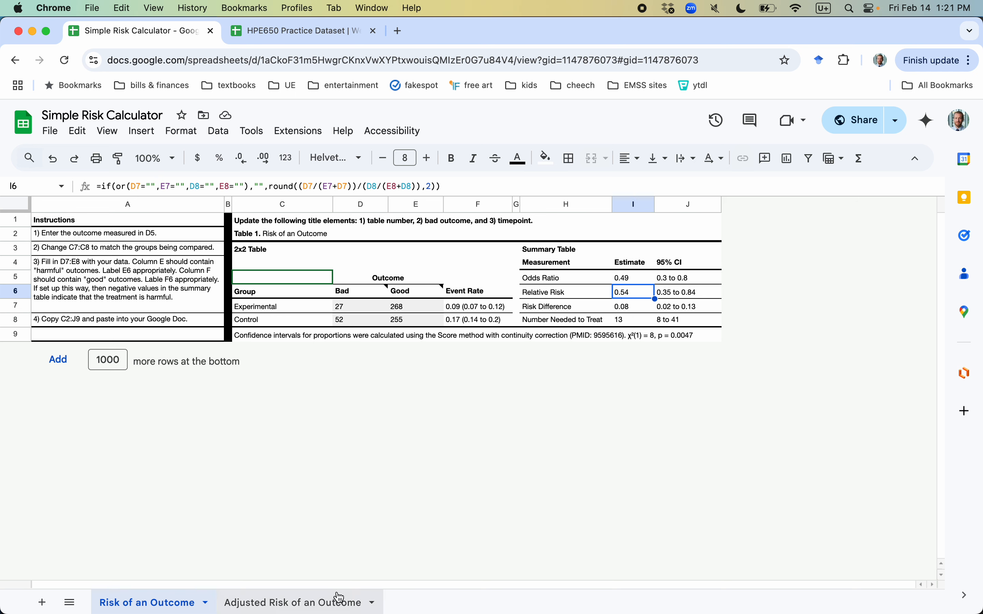
click(320, 606)
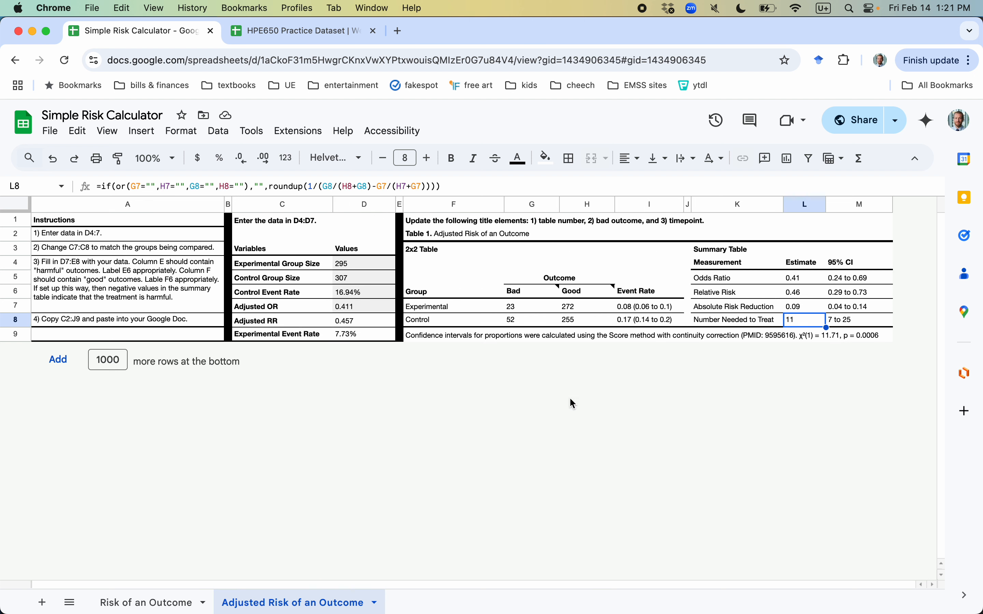
click(794, 293)
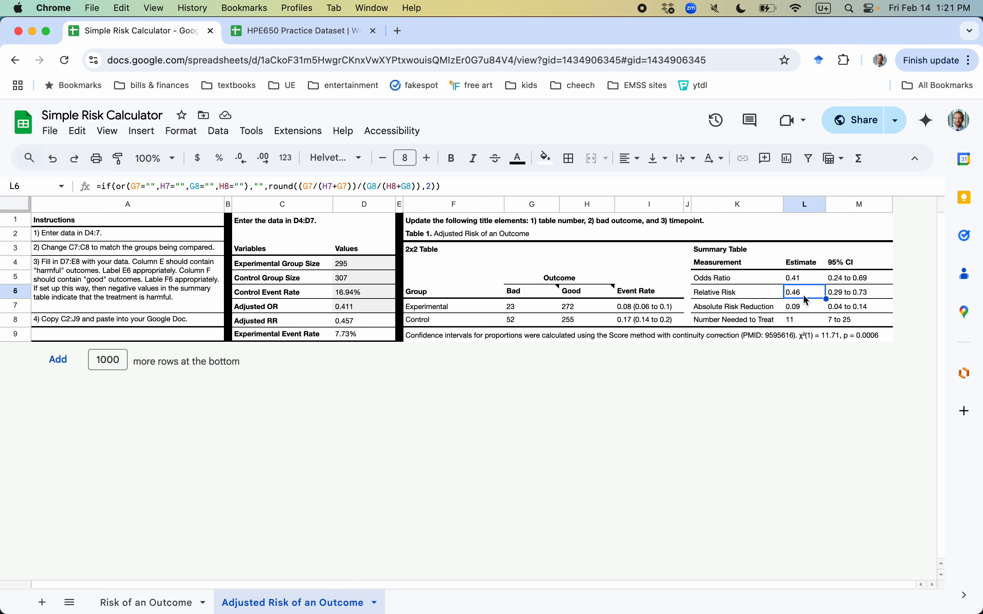
key(Down)
key(Down)
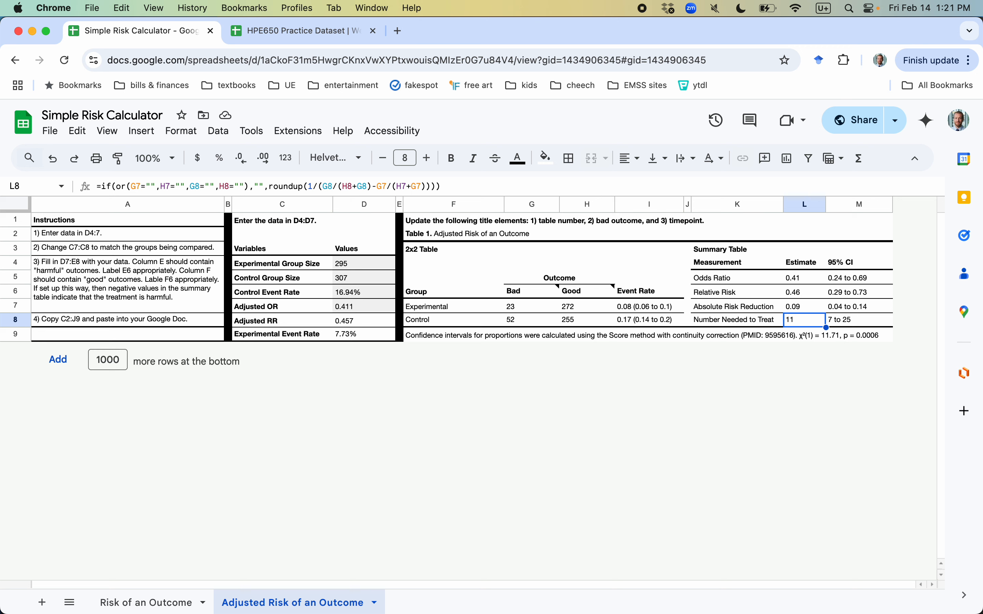